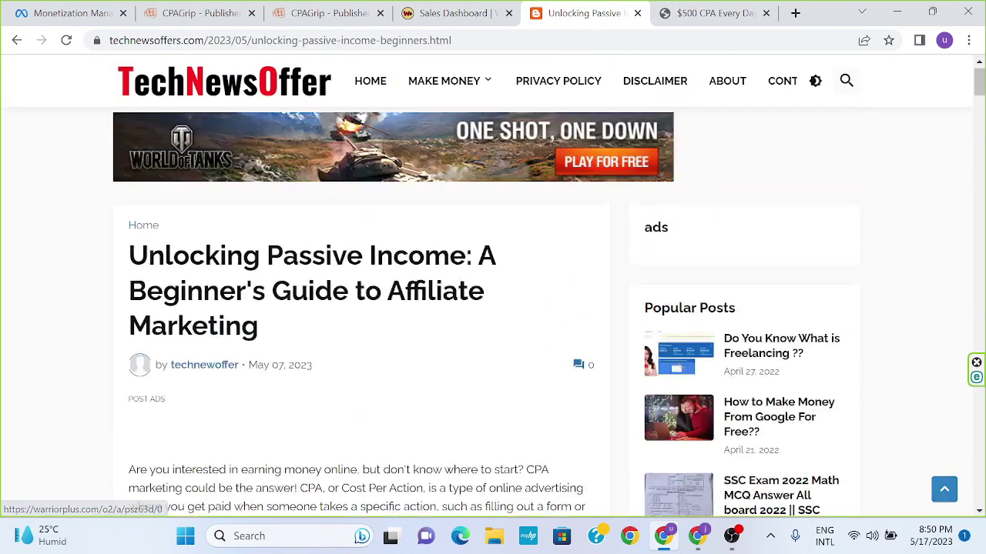
- In Monetization Manager, switch the chart range to Last 28 days, then back to last 24 hours
scroll(435, 341, "down", 5)
left_click(709, 13)
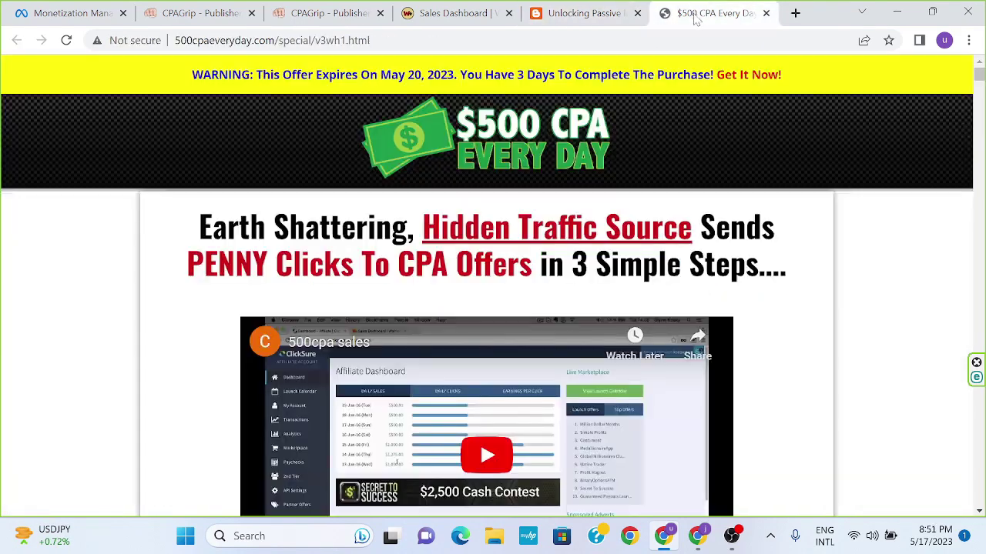
left_click(65, 13)
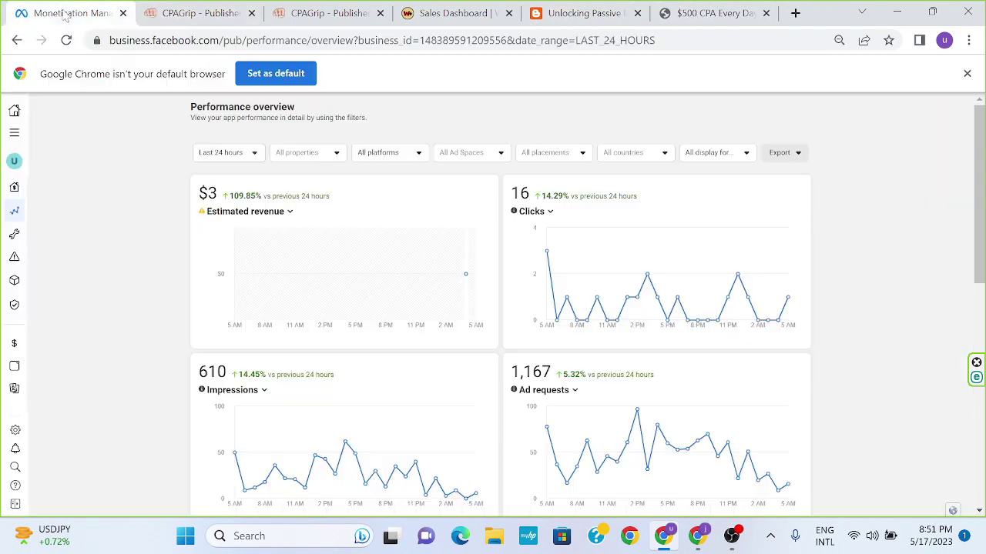
left_click(228, 154)
left_click(230, 222)
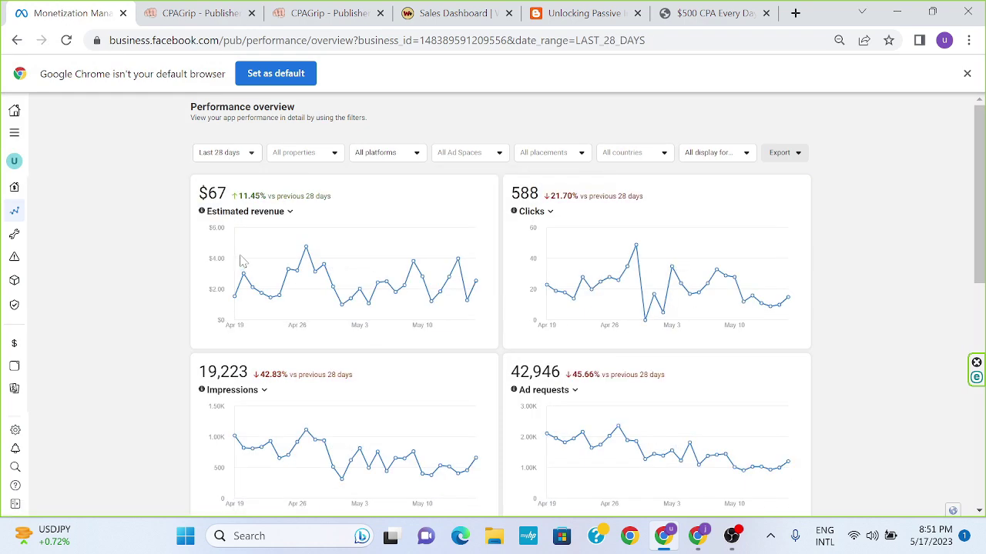
left_click(245, 154)
left_click(231, 196)
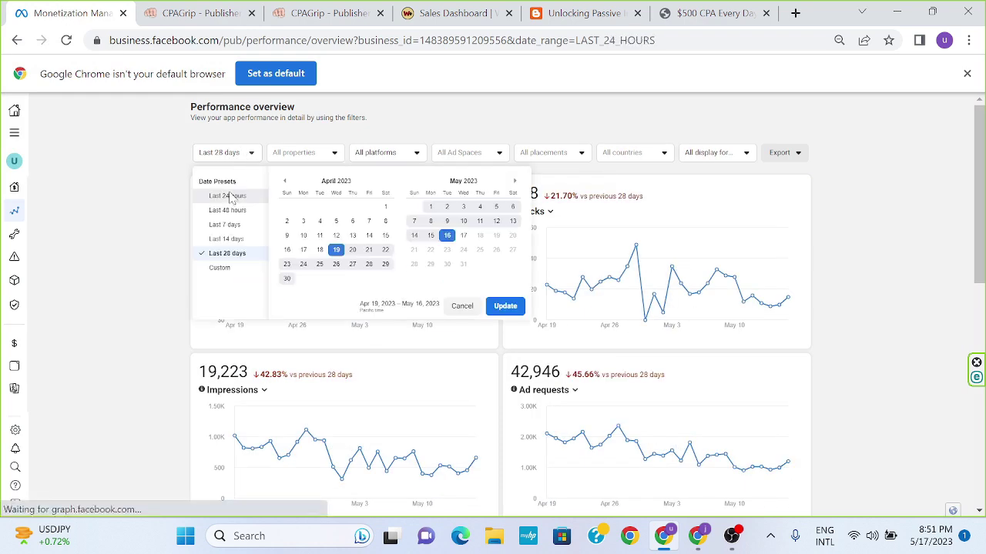
- Look through the CPAGrip statistics, CPAGrip Payments Center and WarriorPlus sales tabs
left_click(193, 13)
left_click(338, 12)
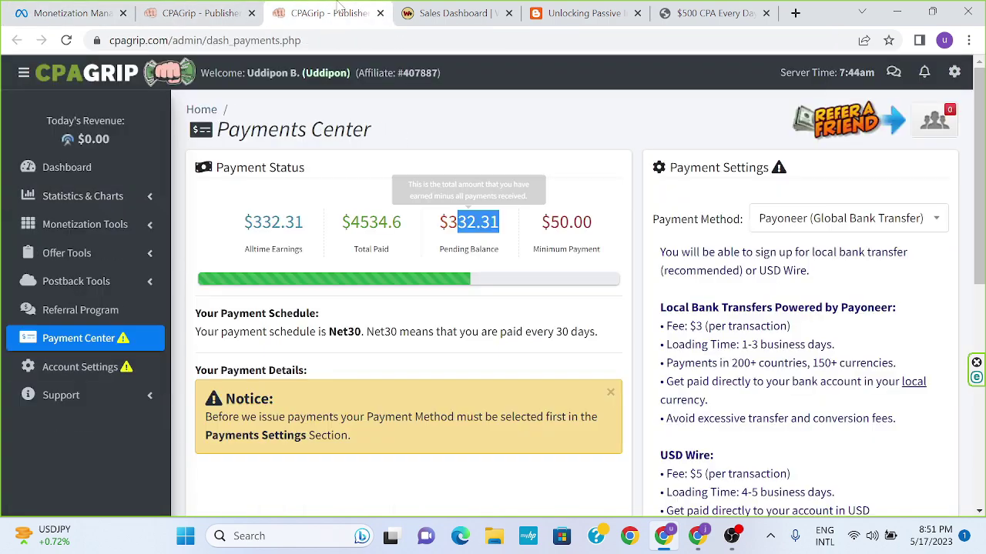
left_click(454, 13)
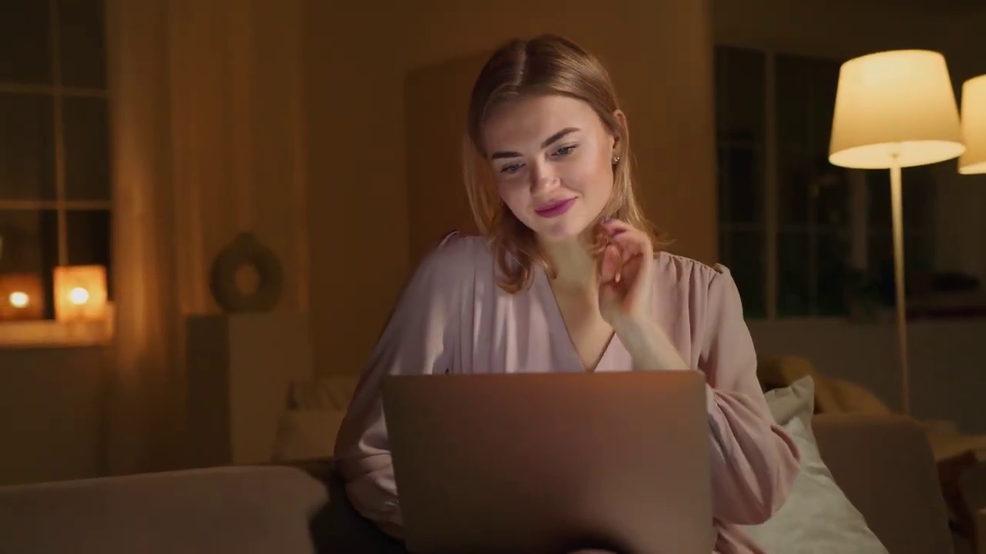
- Follow the passive-income article's Click Now link and scroll through the $500 CPA Every Day sales page
left_click(581, 12)
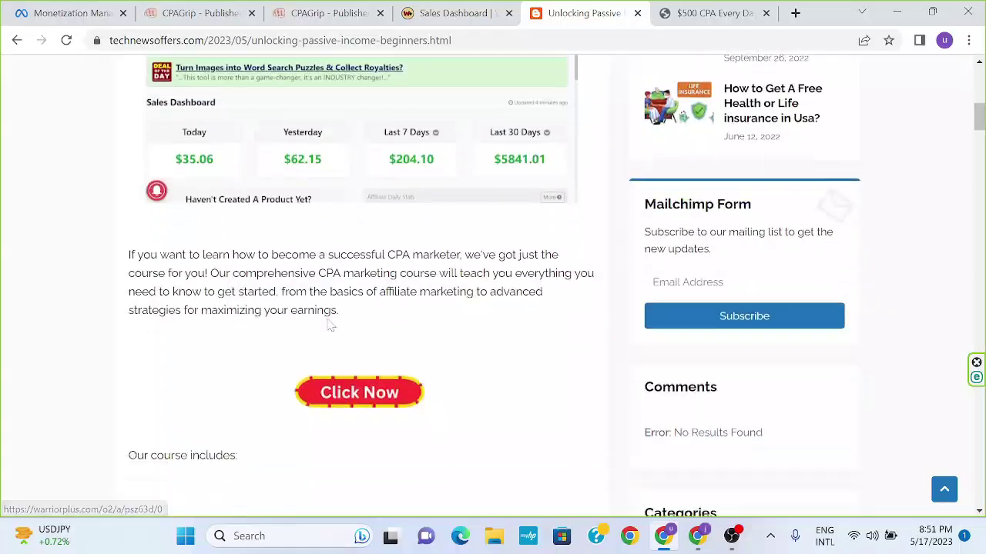
left_click(362, 389)
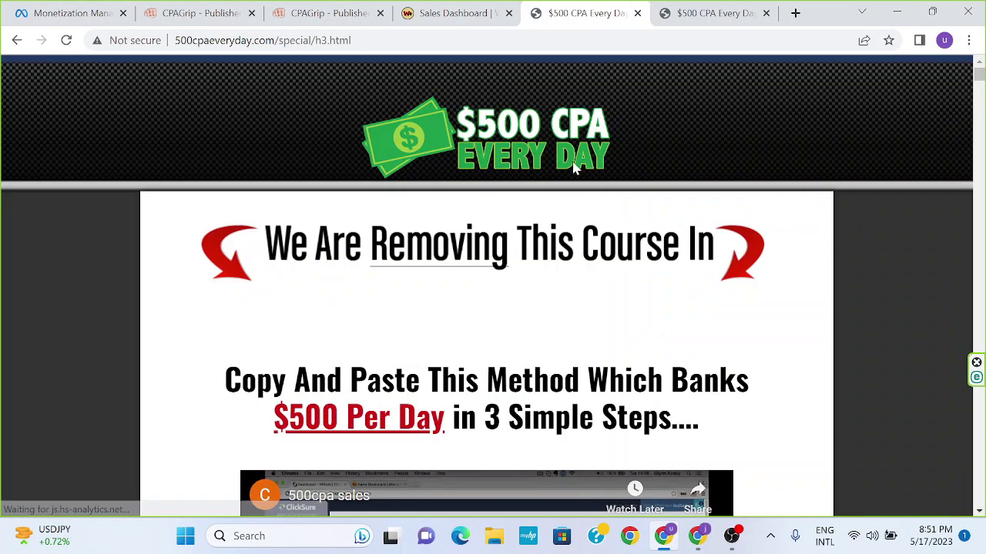
scroll(561, 239, "down", 3)
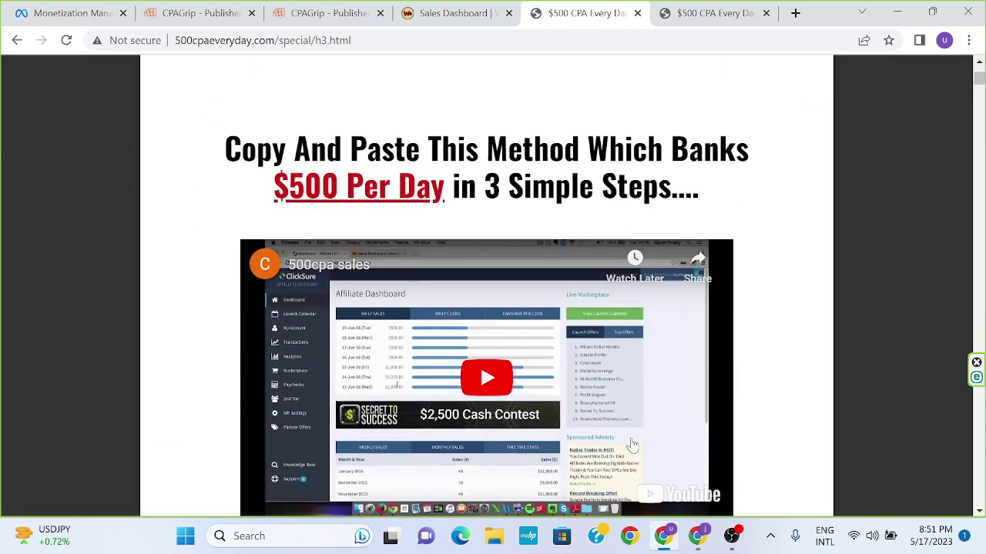
scroll(667, 420, "down", 10)
scroll(685, 408, "down", 15)
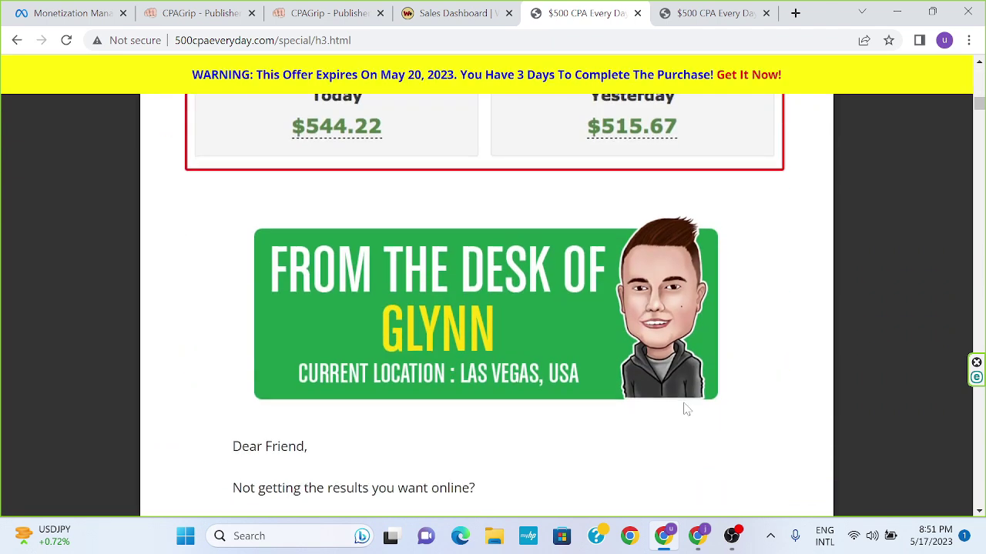
scroll(584, 251, "down", 7)
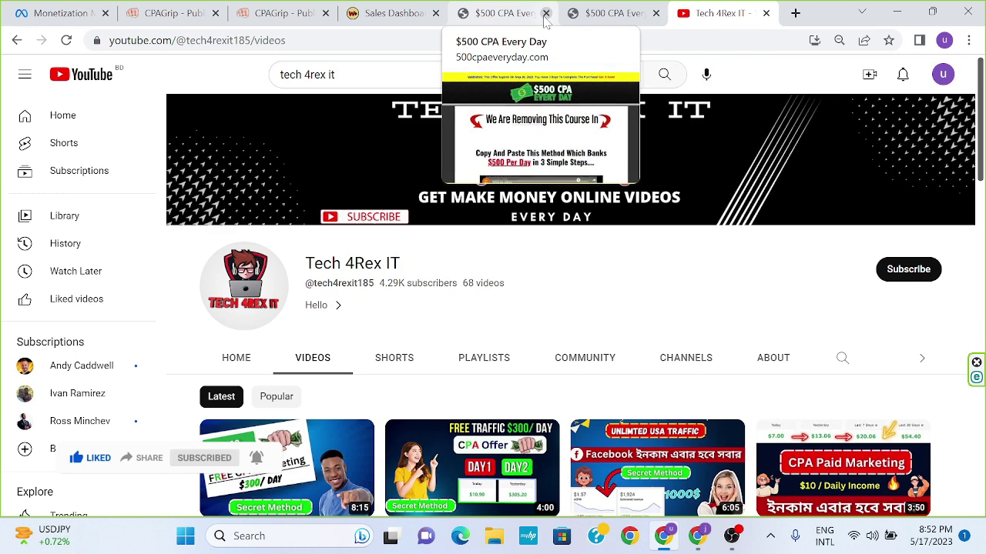
- View CPAGrip's Statistics Overview (2421 clicks, 47 leads, $272.14), then bring the AdHitz dashboard window forward
left_click(164, 9)
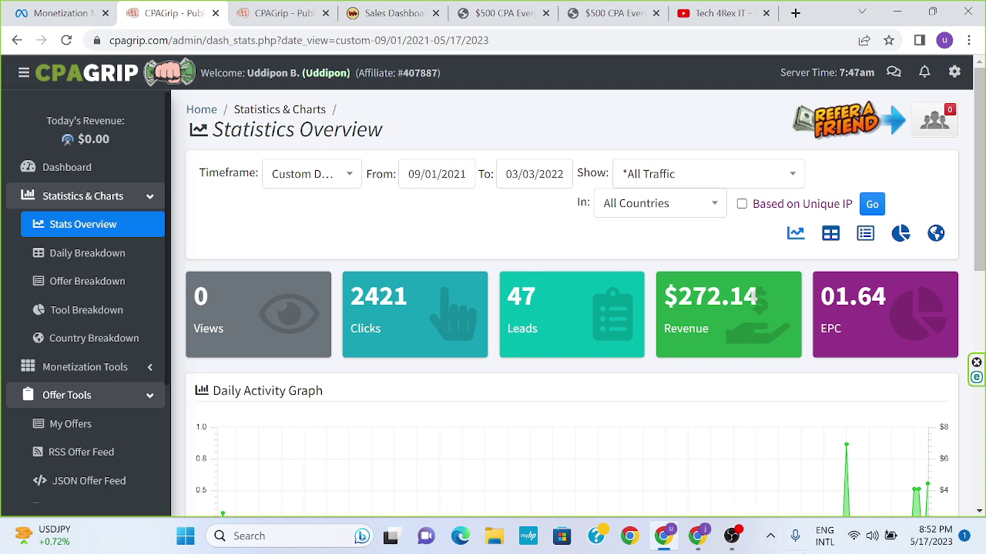
mouse_move(701, 543)
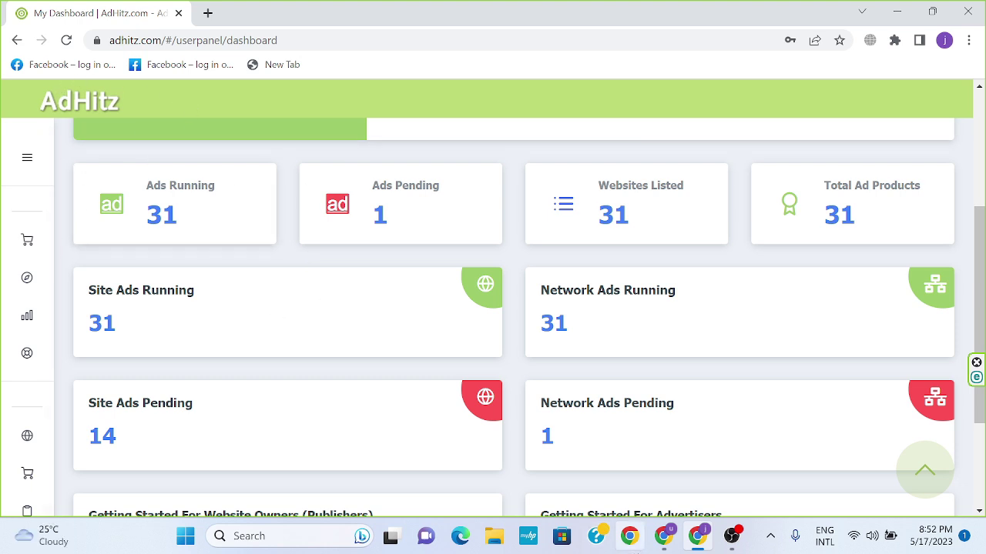
left_click(664, 537)
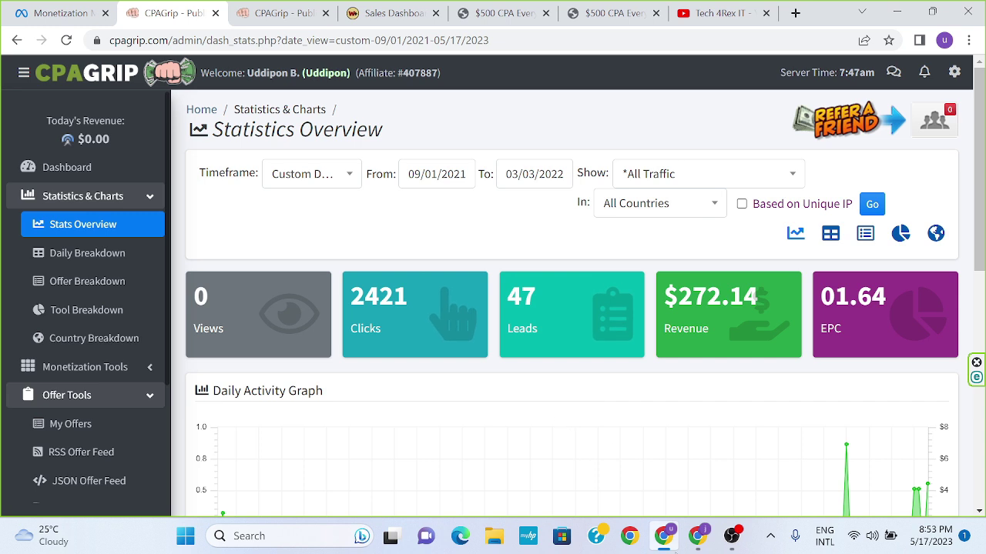
left_click(695, 539)
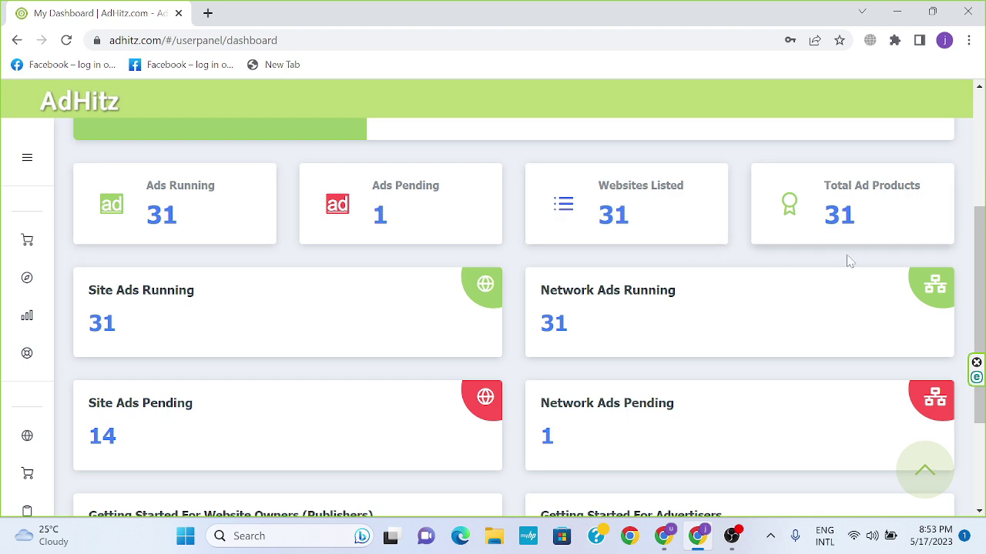
key("alt+Tab")
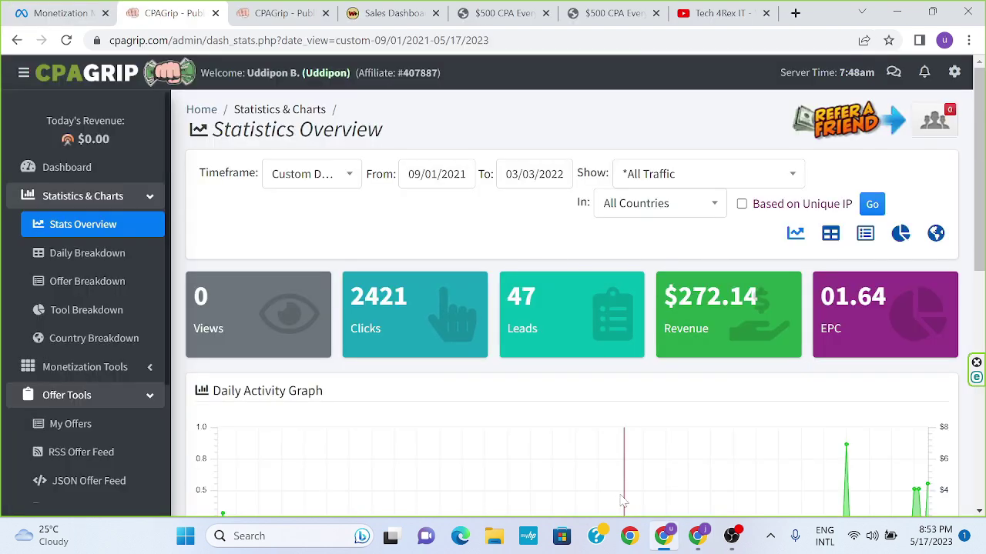
left_click(695, 535)
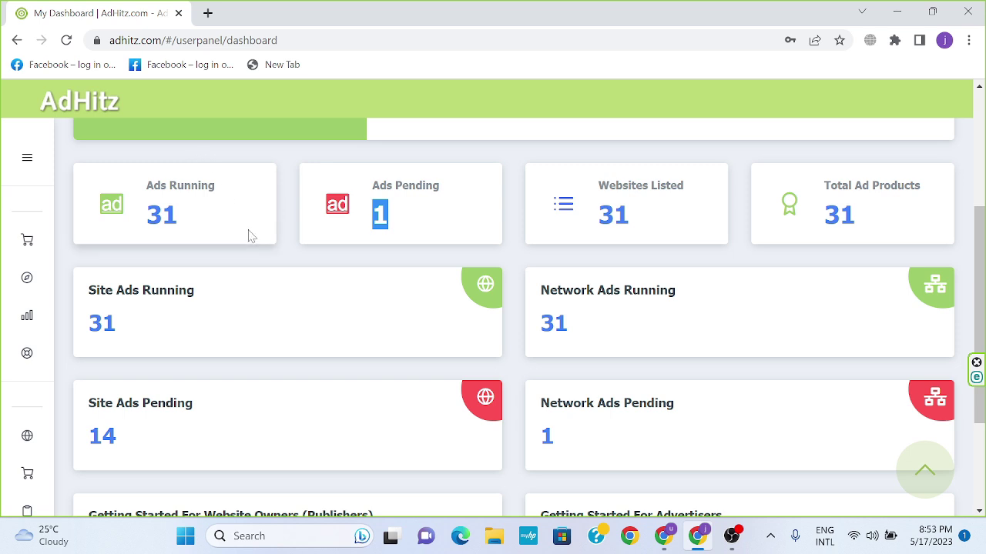
- Load the AdHitz home page in a new tab and open its sign-up form
left_click(207, 14)
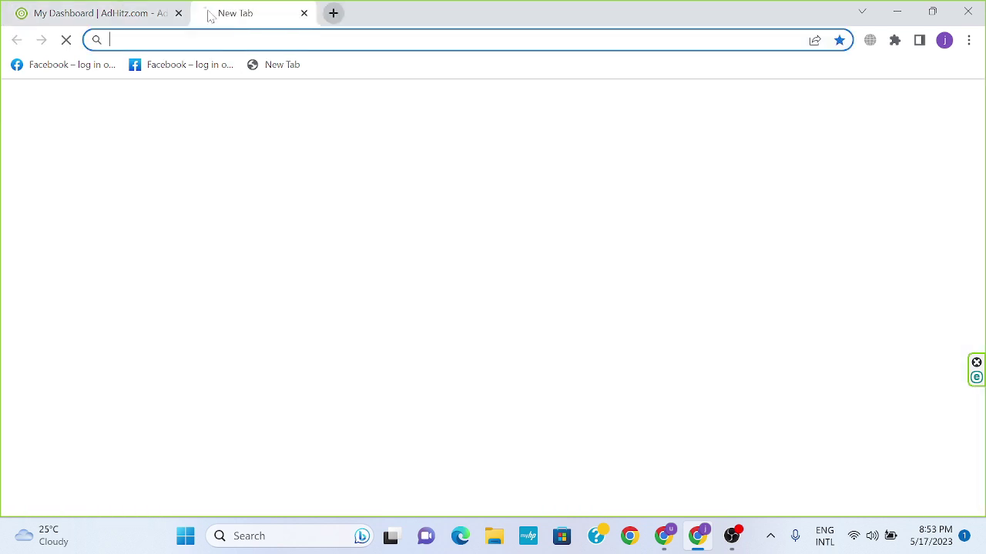
type("ad")
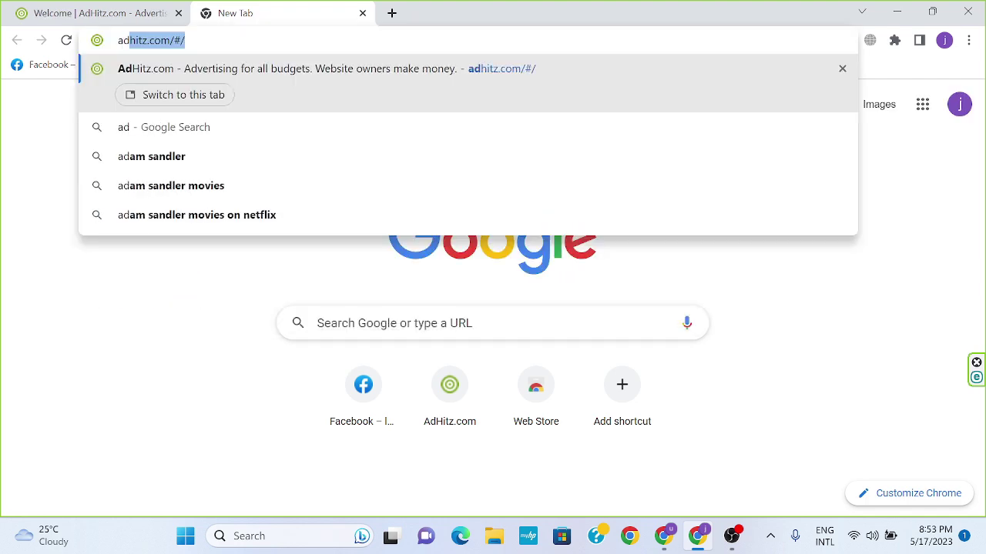
key("Return")
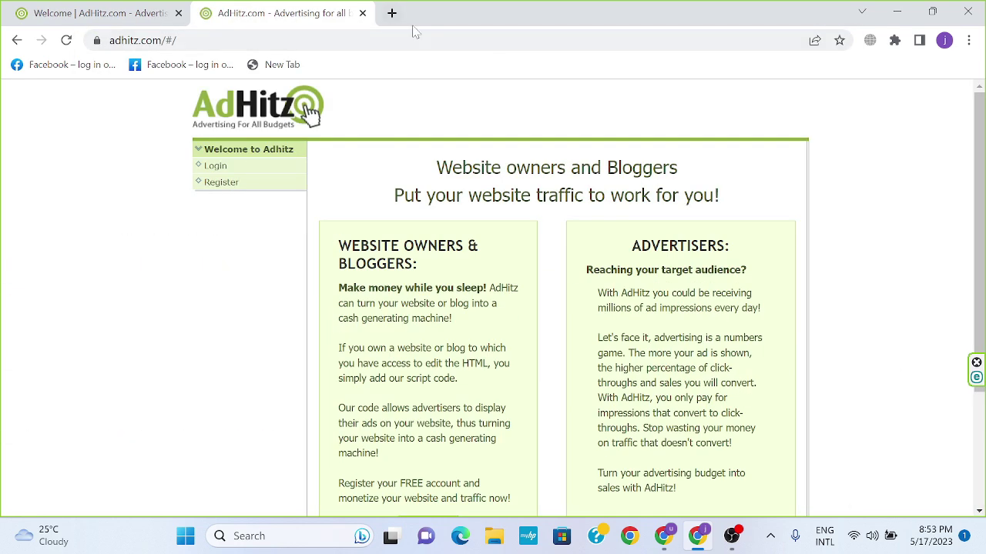
scroll(445, 223, "down", 2)
scroll(310, 278, "up", 2)
left_click(220, 188)
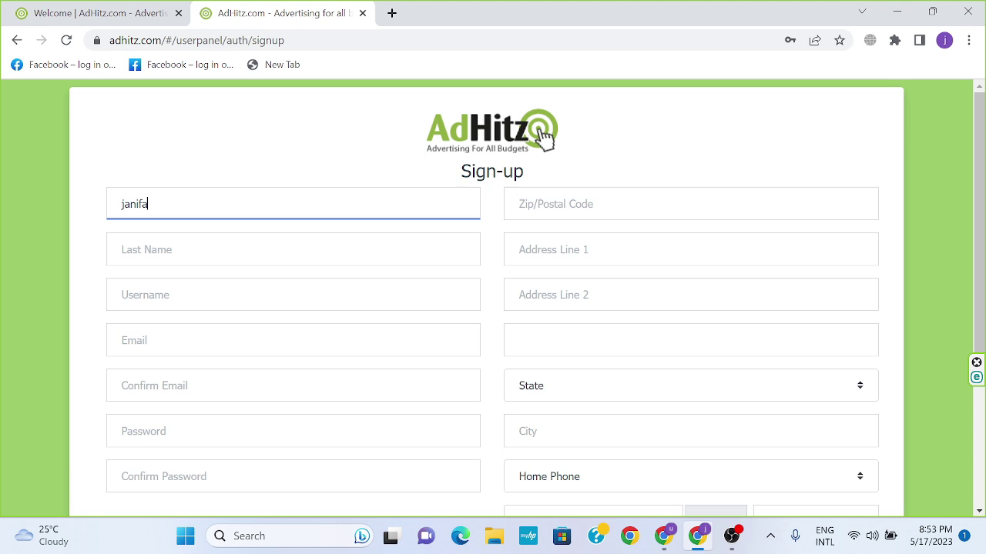
- Enter first and last name, a username and the e-mail address, copying it into Confirm Email
key("Tab")
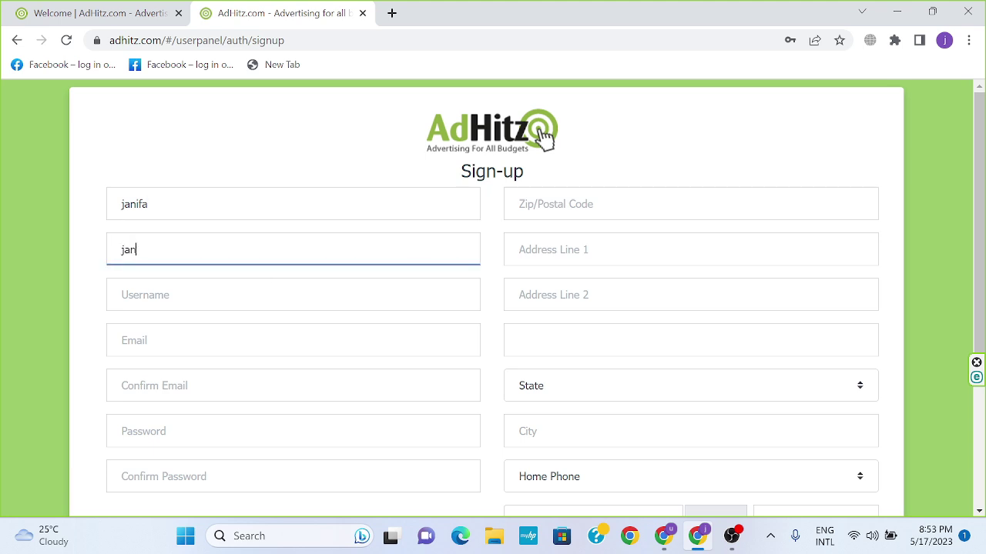
left_click(196, 284)
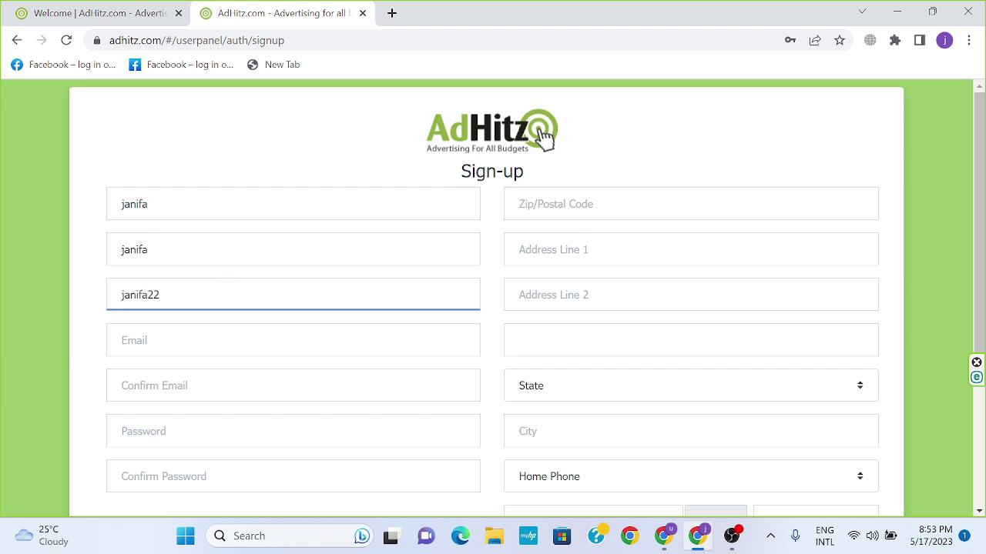
key("Tab")
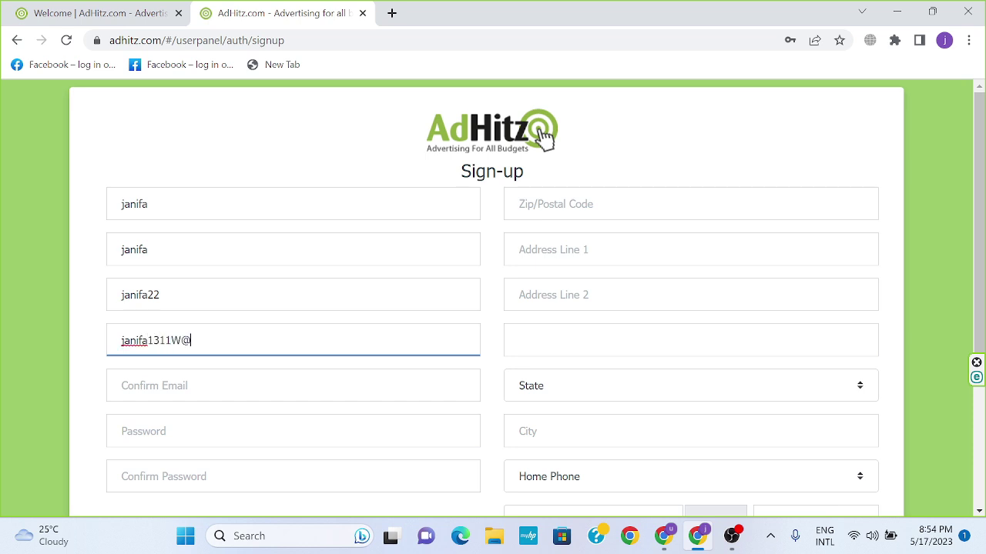
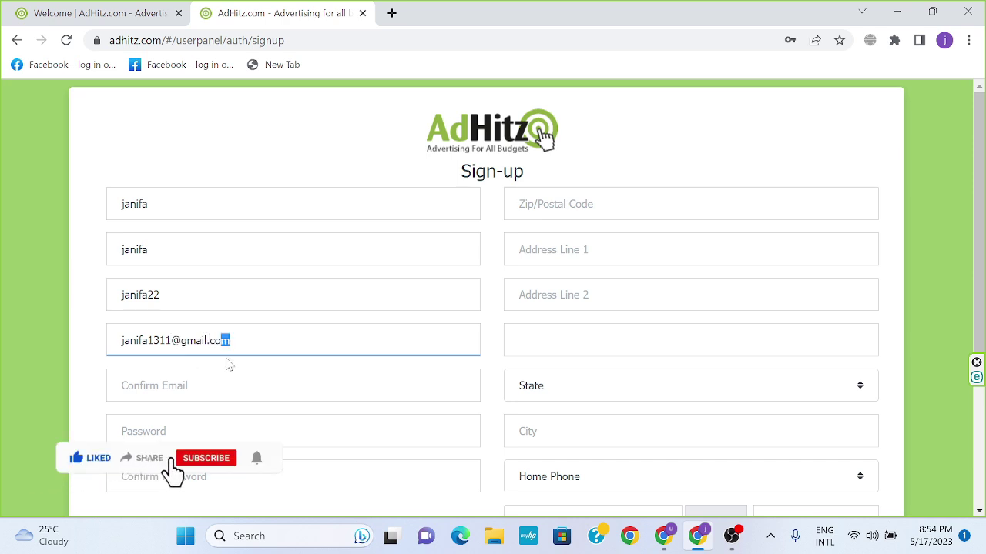
double_click(193, 340)
key("ctrl+a")
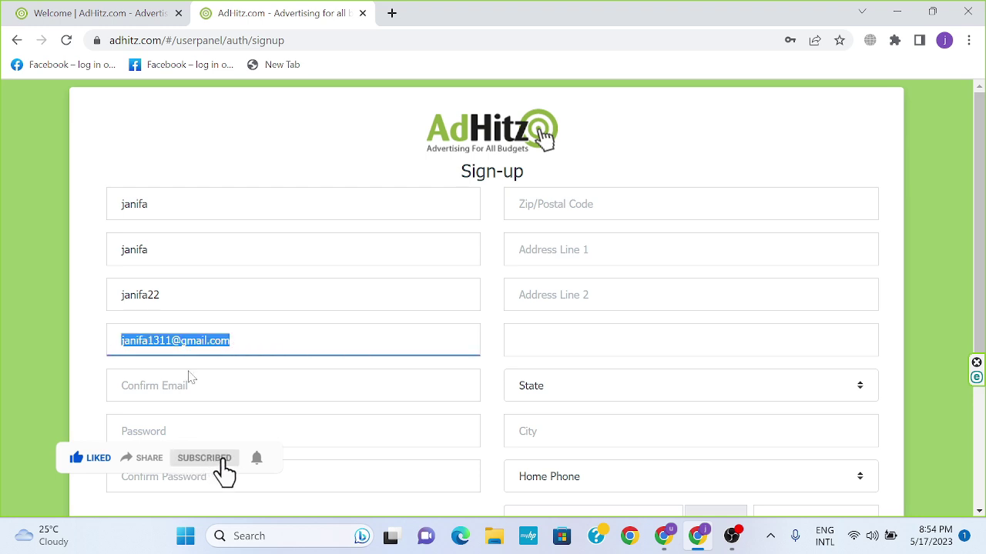
key("ctrl+c")
left_click(194, 379)
key("ctrl+v")
scroll(194, 379, "down", 3)
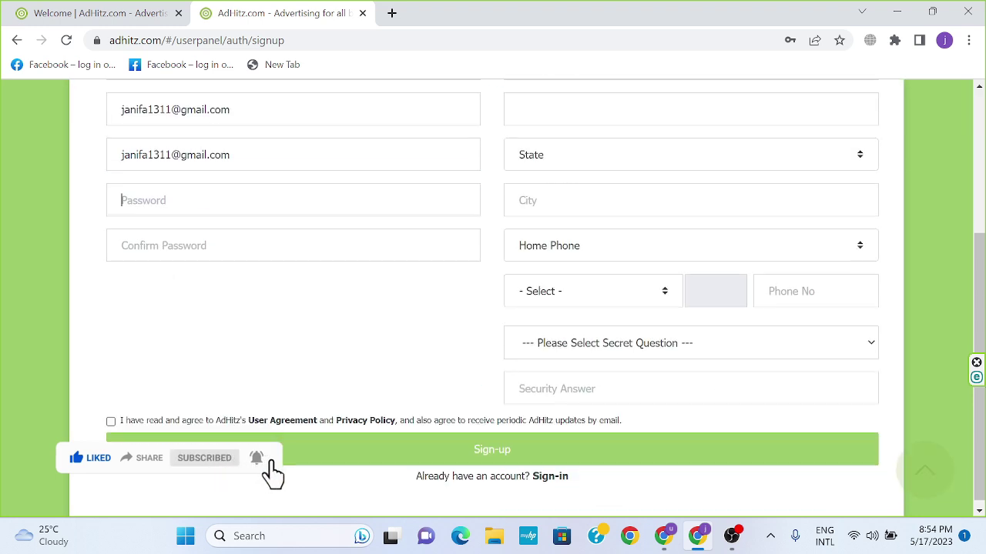
- Type the account password into Password and Confirm Password
key("Tab")
left_click(123, 245)
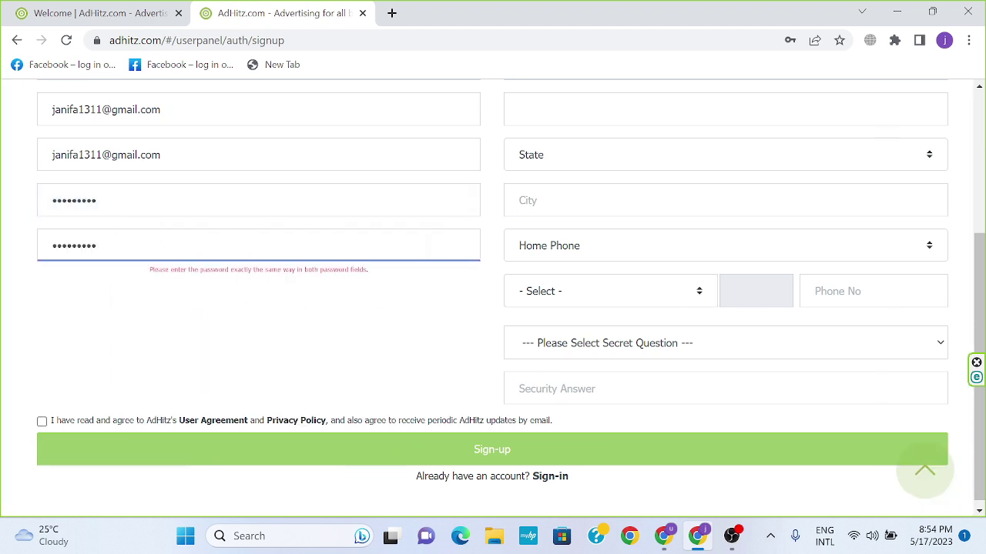
scroll(787, 159, "up", 3)
- Fill in the zip code and Address Line 1, pasting the same address into Address Line 2
key("Tab")
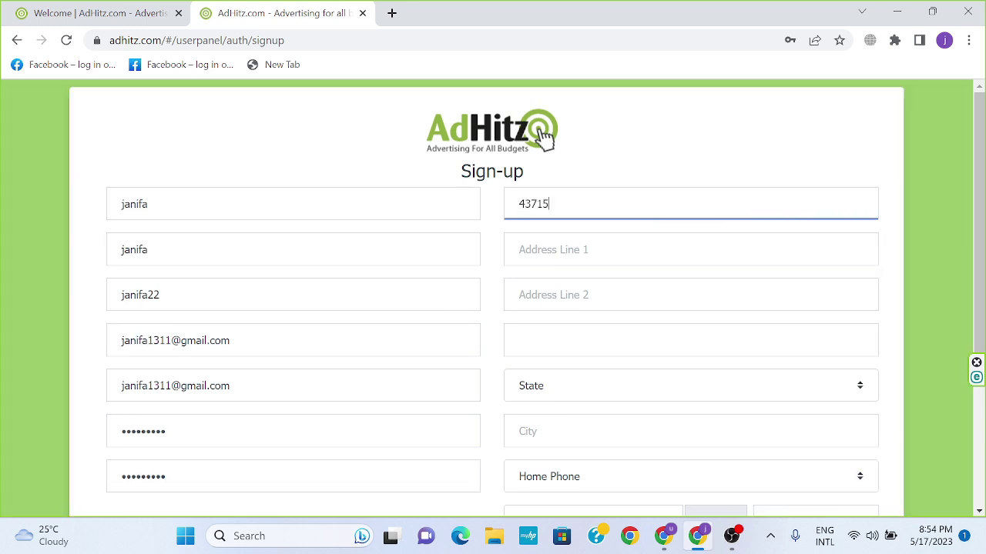
key("Tab")
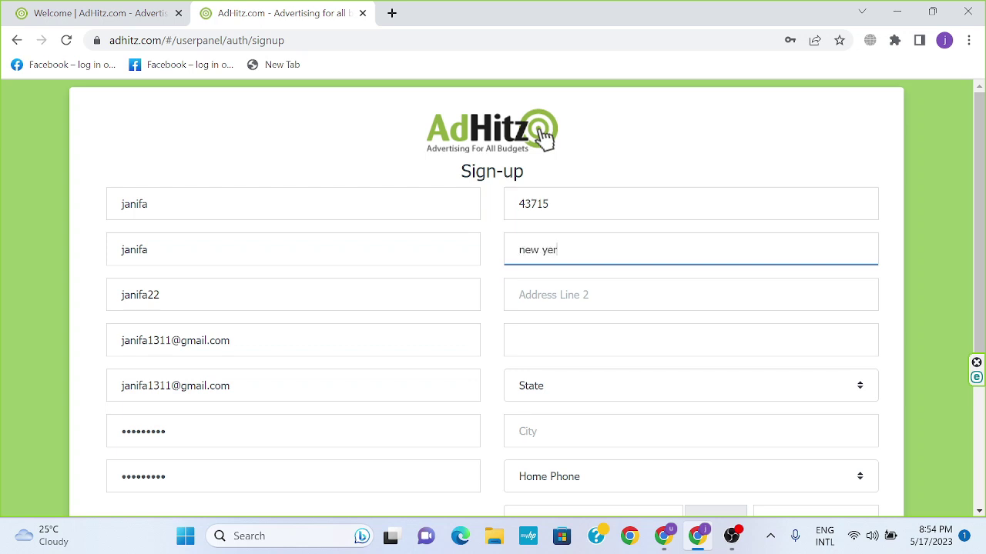
key("ctrl+a")
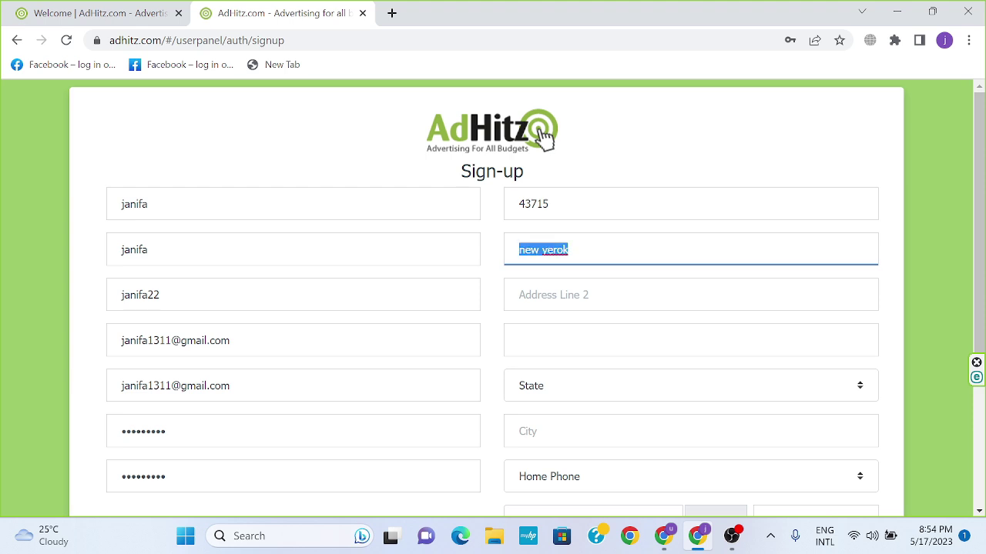
key("Tab")
key("ctrl+v")
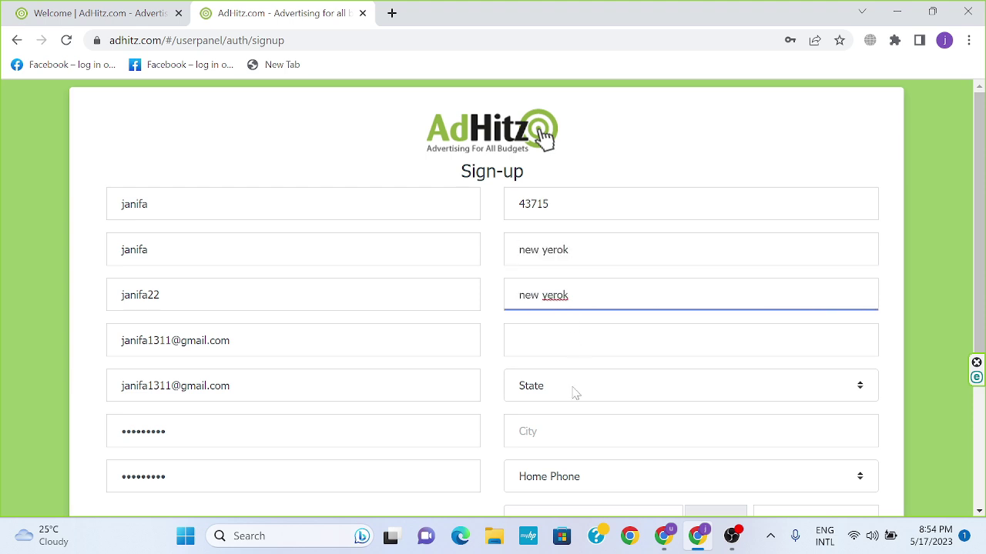
left_click(560, 344)
- Open and close the state list without choosing, then move into the City field
left_click(553, 395)
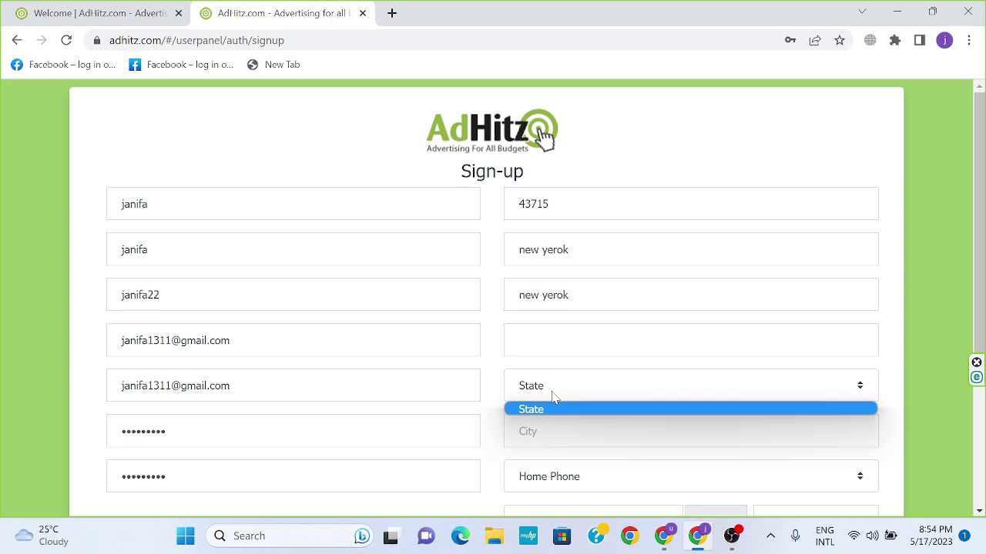
left_click(556, 410)
scroll(593, 389, "down", 1)
left_click(860, 310)
left_click(860, 310)
left_click(680, 362)
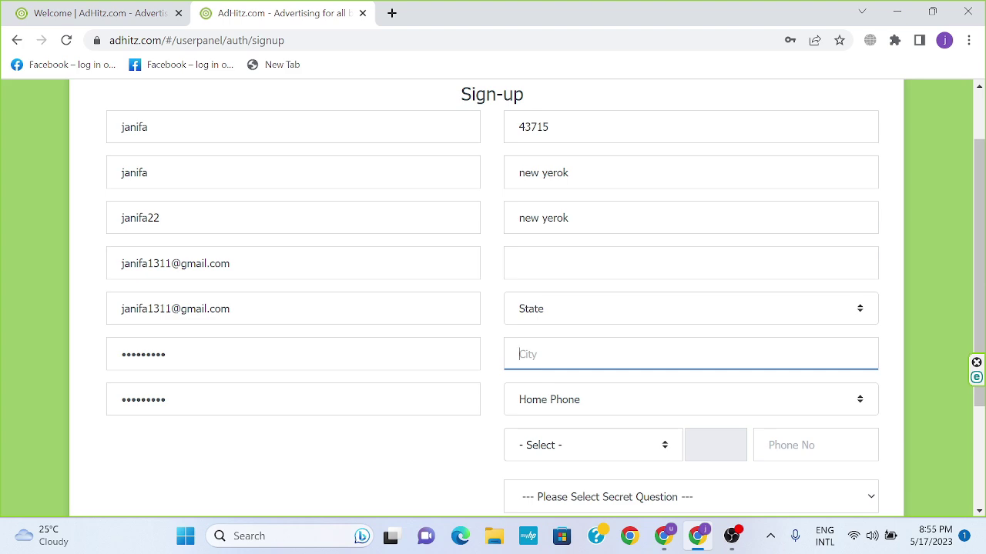
- Type 'new', then open Buy Network Ads from the expanded sidebar and select the Campaign Name field
type("new")
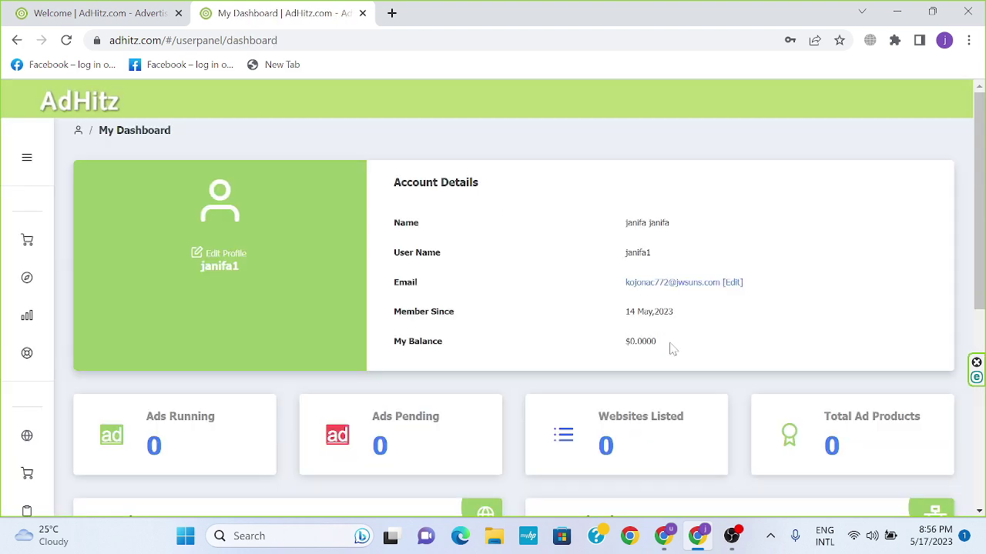
scroll(519, 405, "down", 3)
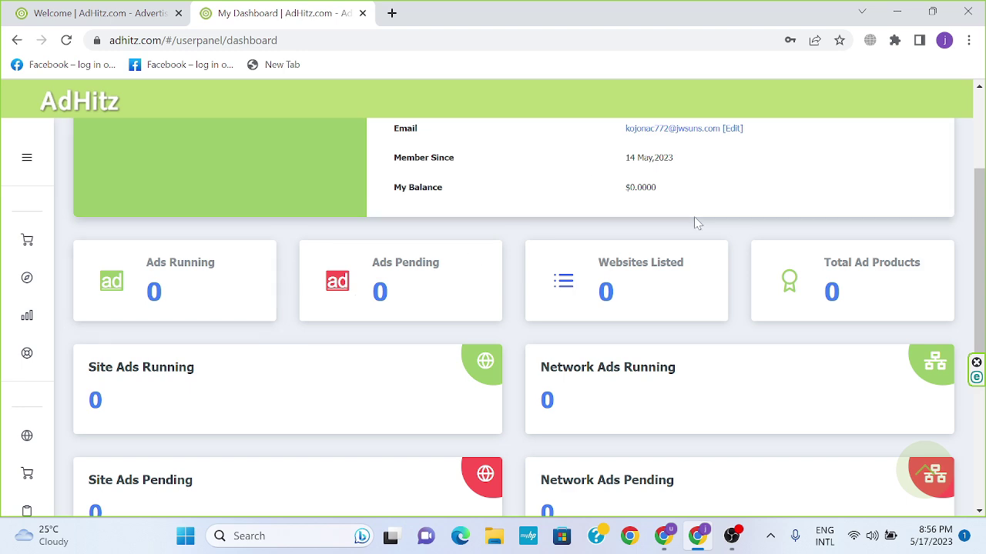
scroll(652, 347, "down", 3)
scroll(651, 347, "up", 4)
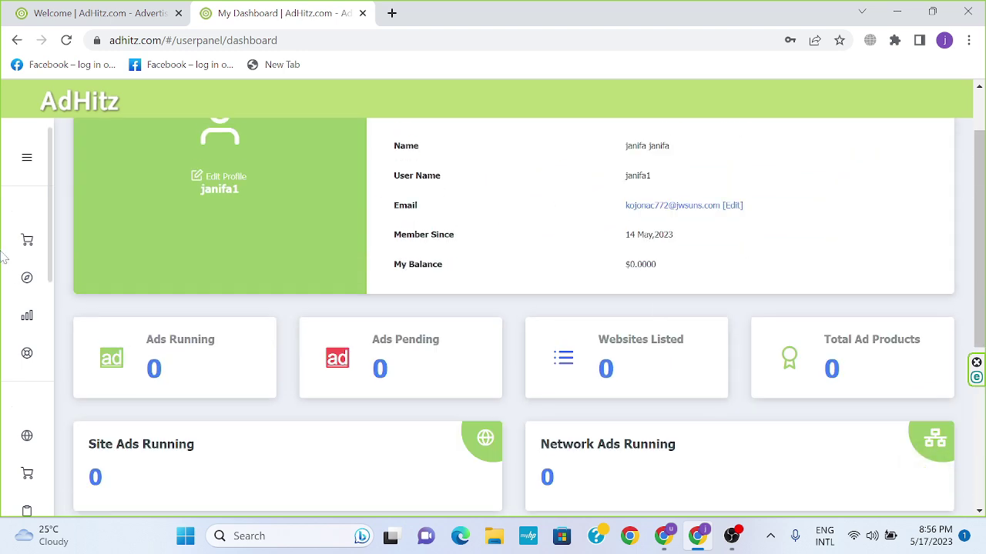
left_click(26, 162)
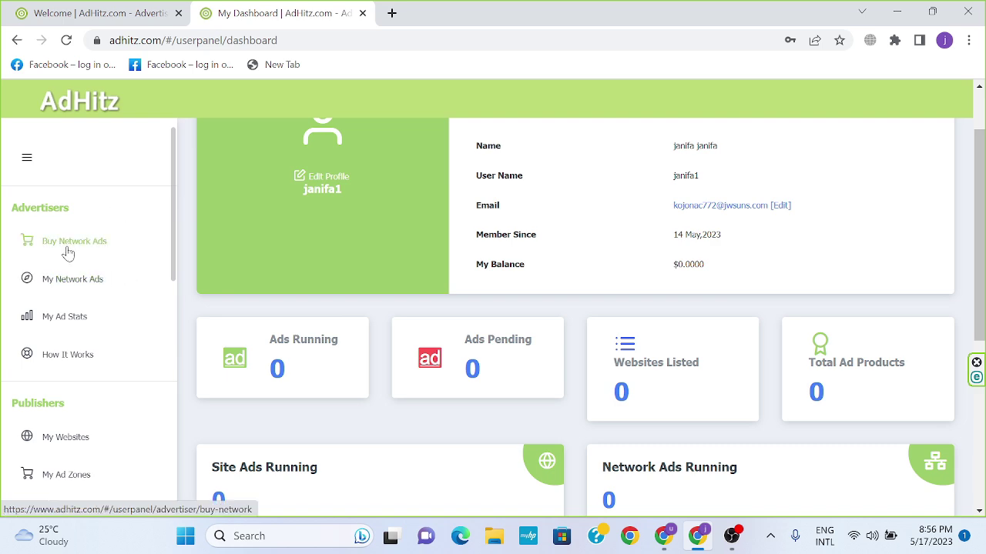
left_click(98, 244)
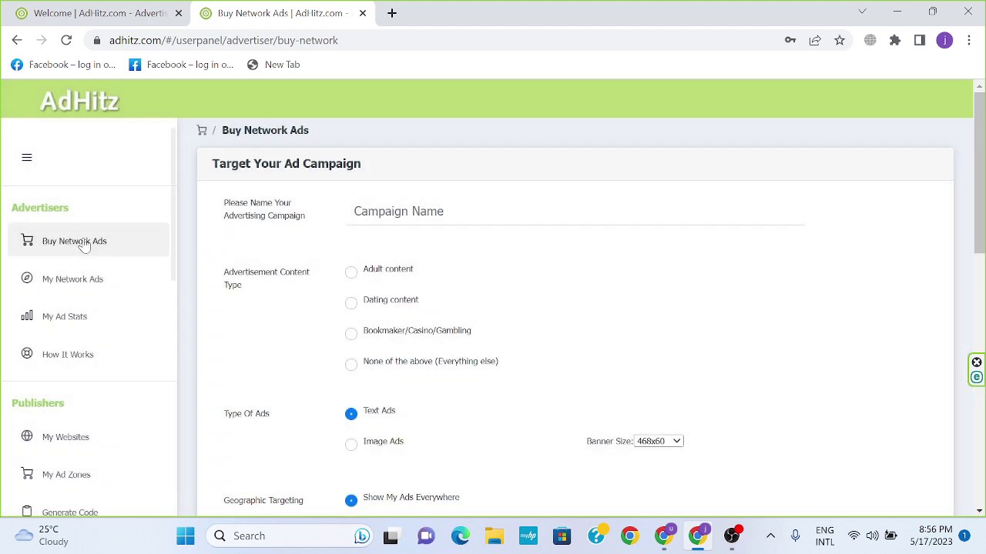
left_click(462, 211)
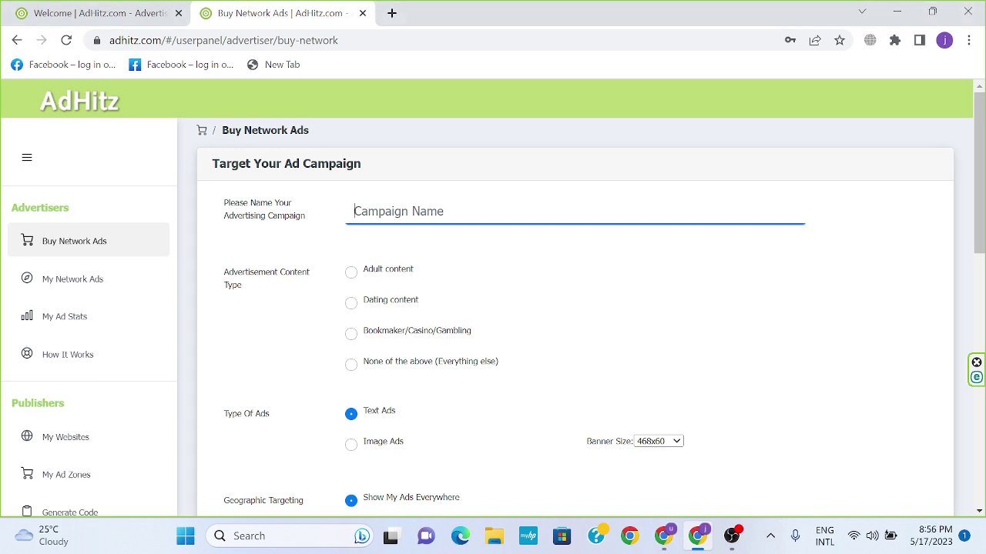
key("alt+Tab")
- Open CPAGrip's My Offers list in a new tab and filter it to US offers
right_click(85, 348)
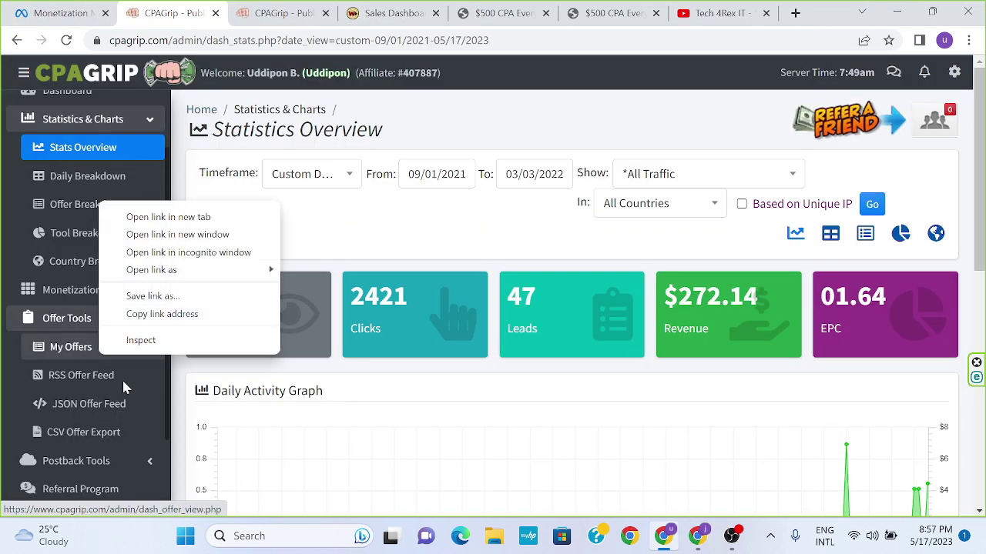
left_click(180, 217)
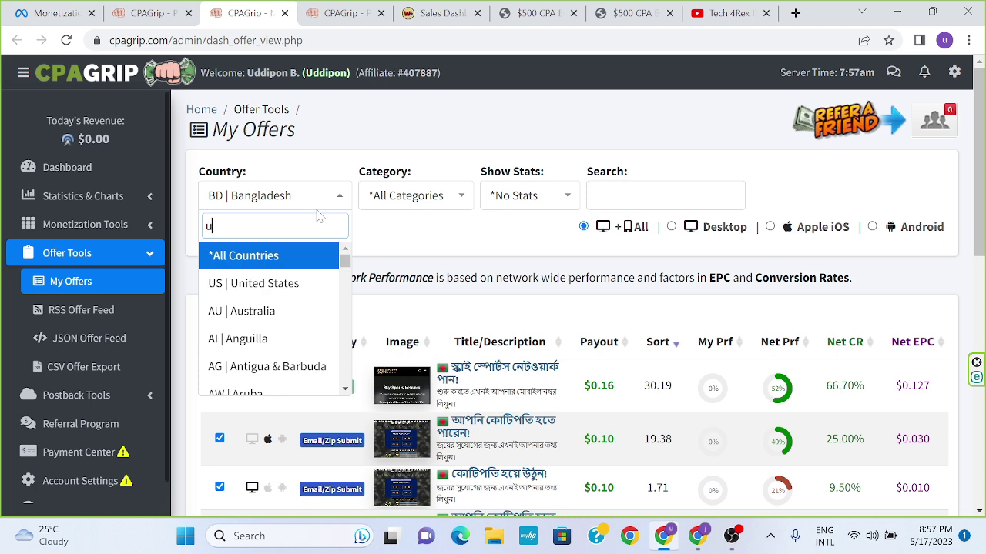
type("ni")
left_click(327, 263)
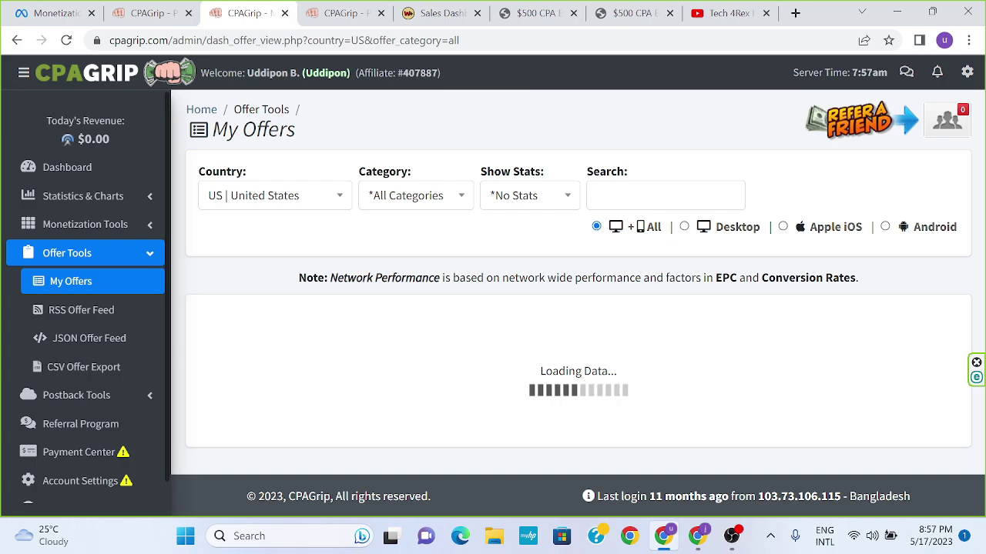
scroll(450, 454, "down", 9)
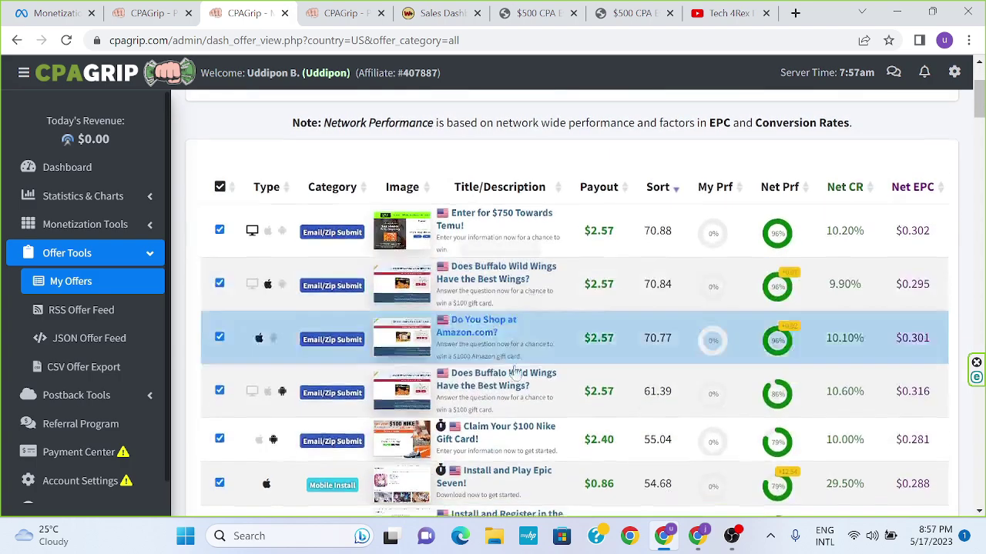
scroll(450, 454, "down", 3)
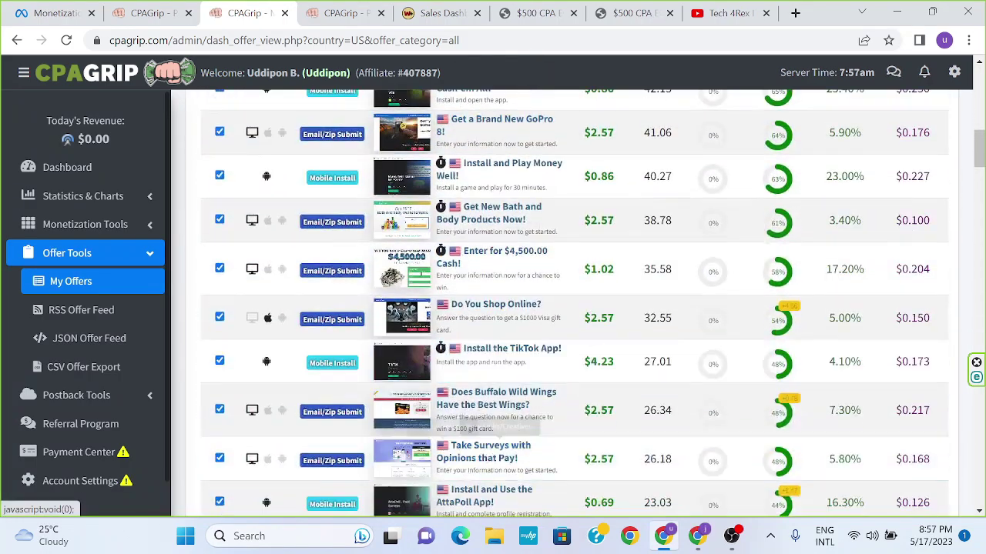
scroll(419, 422, "down", 2)
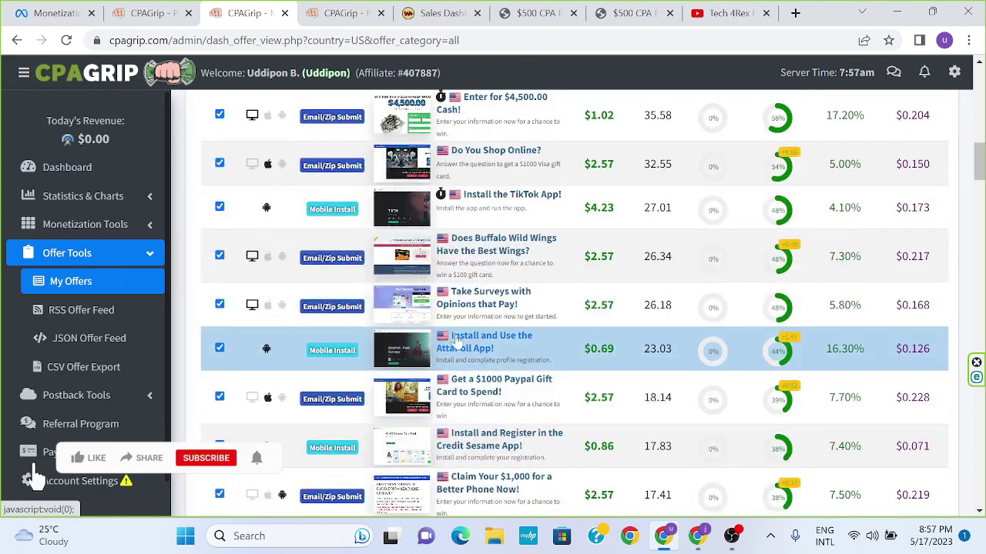
scroll(372, 428, "down", 5)
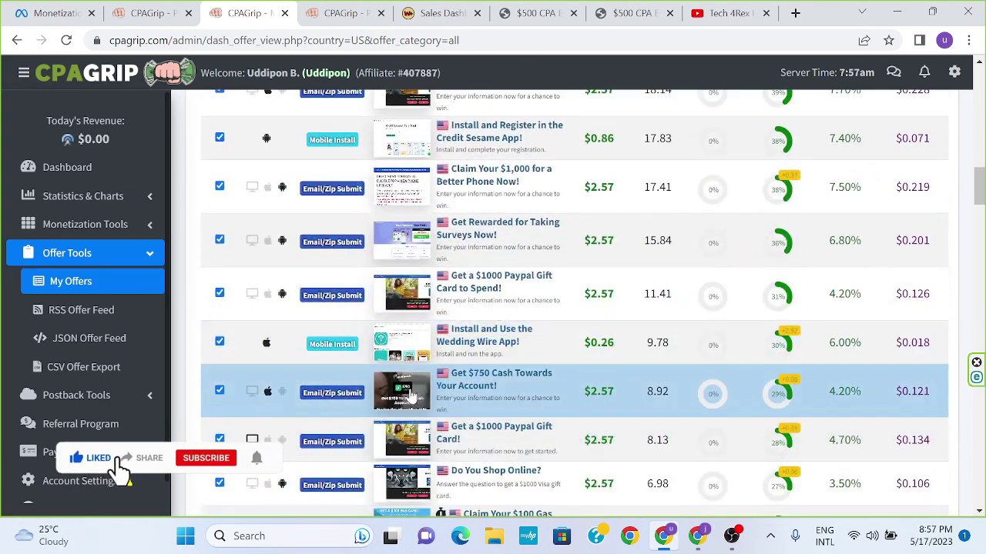
- Open the 'Get $750 Cash Towards Your Account!' offer and copy its title
left_click(496, 377)
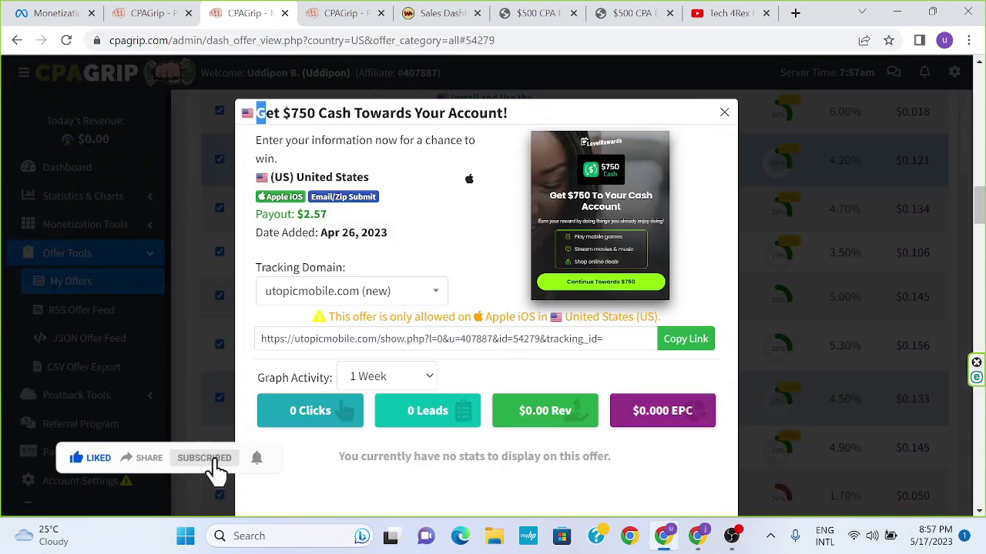
left_click_drag(256, 113, 573, 128)
right_click(422, 121)
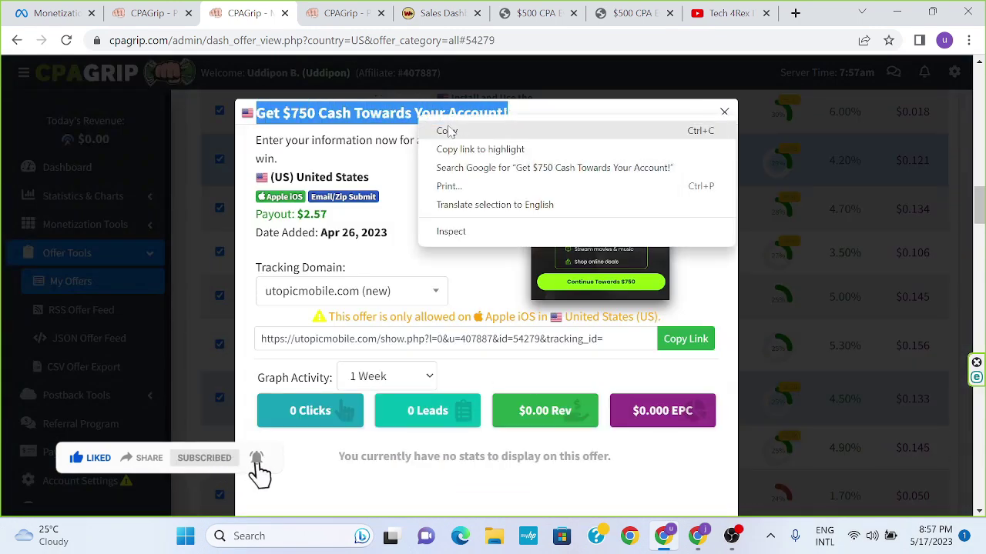
left_click(451, 131)
left_click(697, 539)
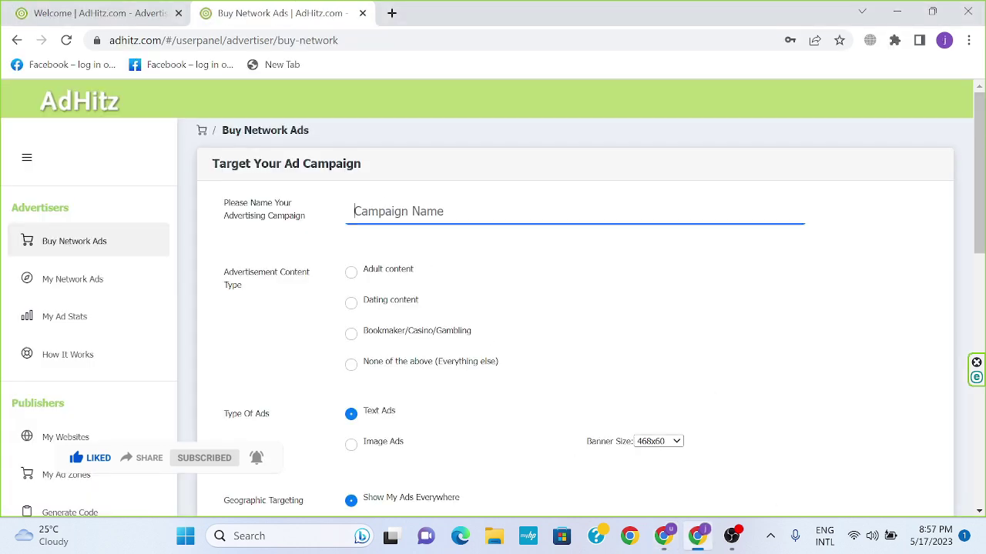
- Paste the offer title as campaign name, tag content Bookmaker/Casino/Gambling and choose Image Ads
key("ctrl+v")
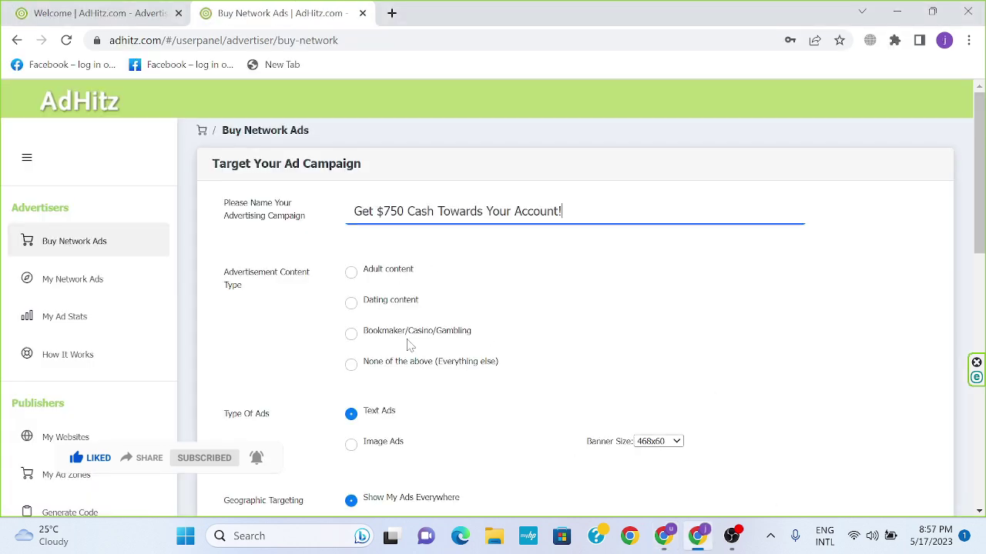
left_click(351, 337)
scroll(420, 360, "down", 2)
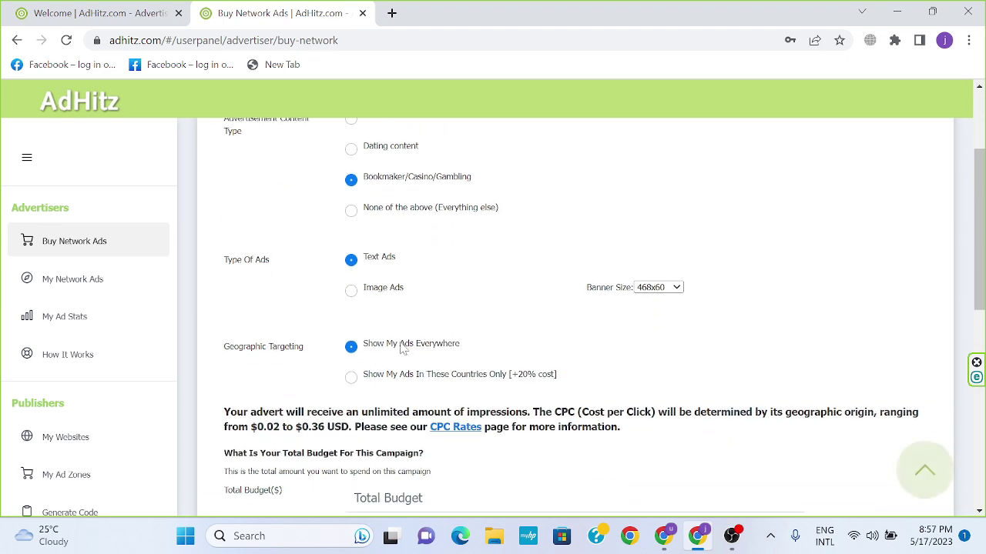
left_click(352, 293)
left_click_drag(579, 297, 685, 299)
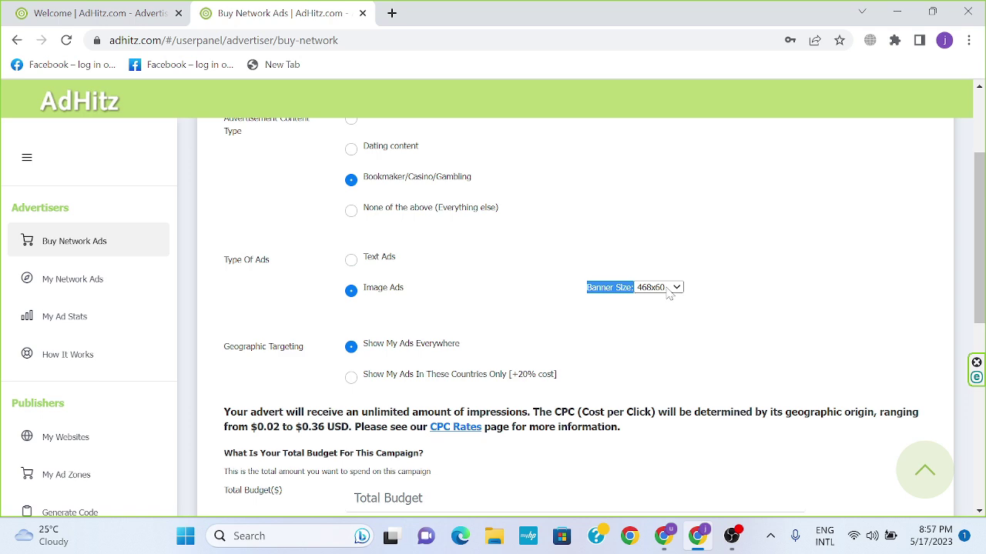
- Choose 'Show My Ads In These Countries Only' and check UNITED STATES in the country list
scroll(391, 324, "down", 2)
scroll(374, 306, "up", 2)
scroll(350, 331, "down", 1)
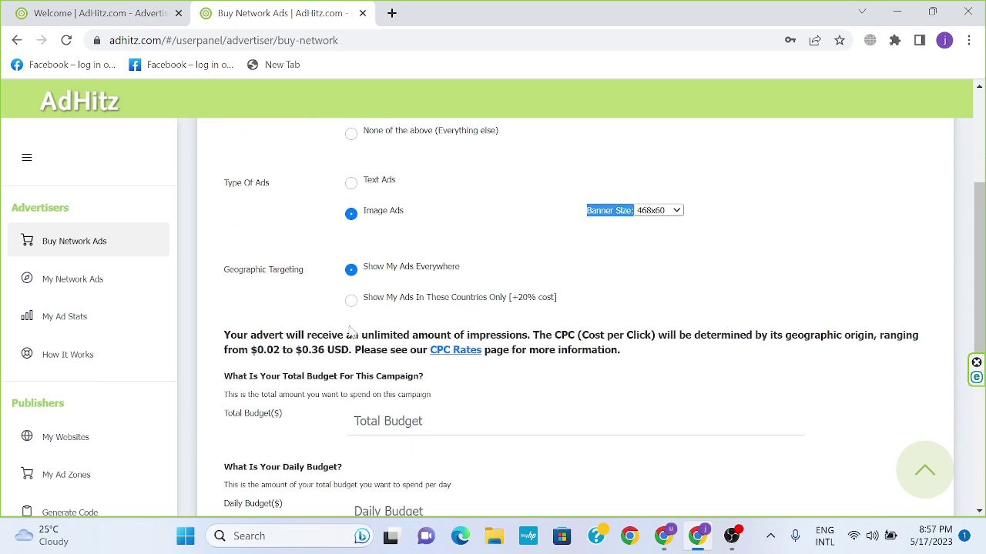
left_click(305, 290)
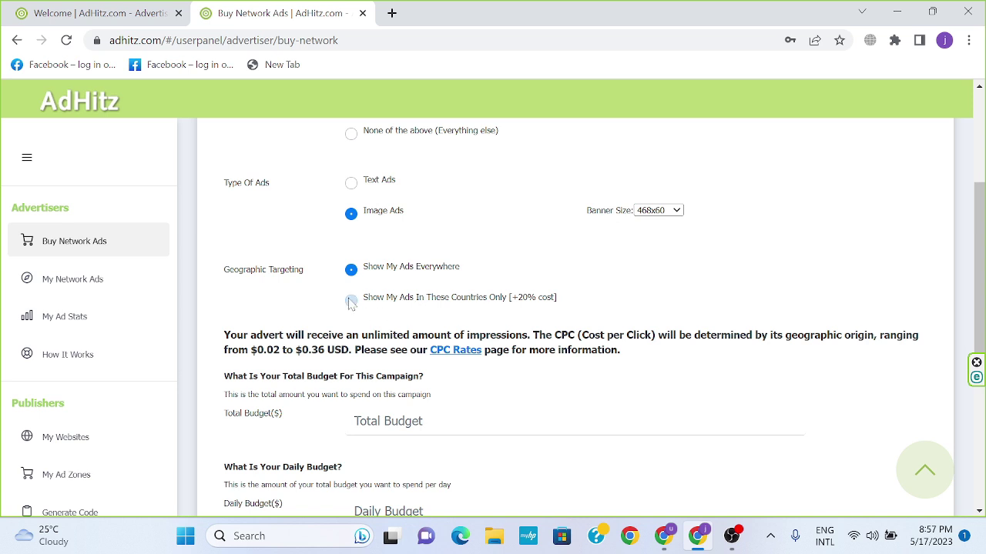
left_click(350, 301)
scroll(351, 296, "down", 1)
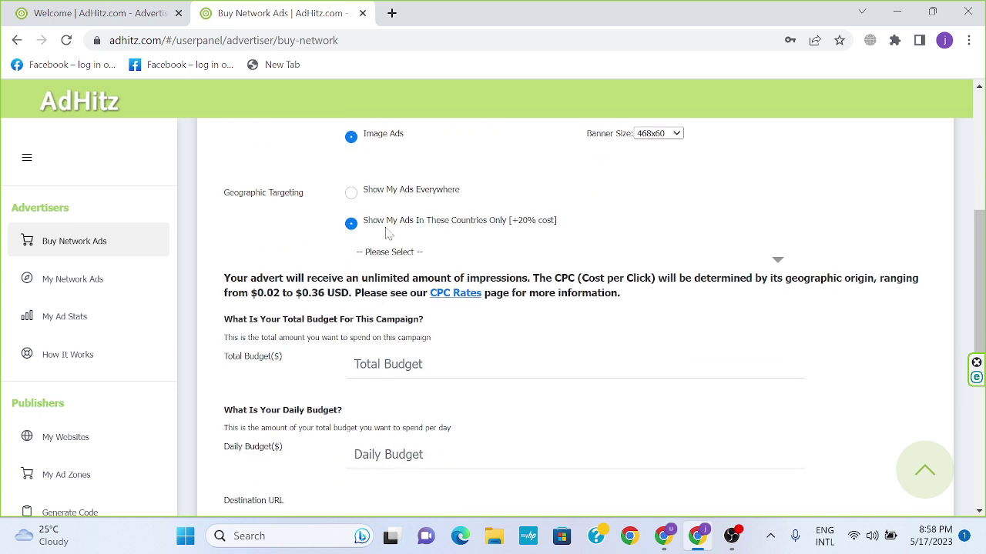
left_click(385, 254)
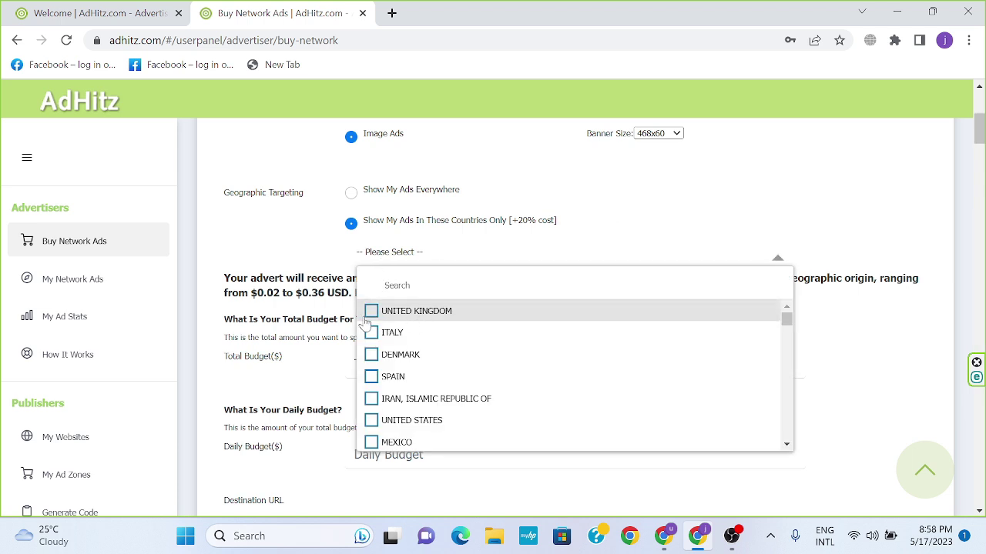
scroll(372, 339, "down", 1)
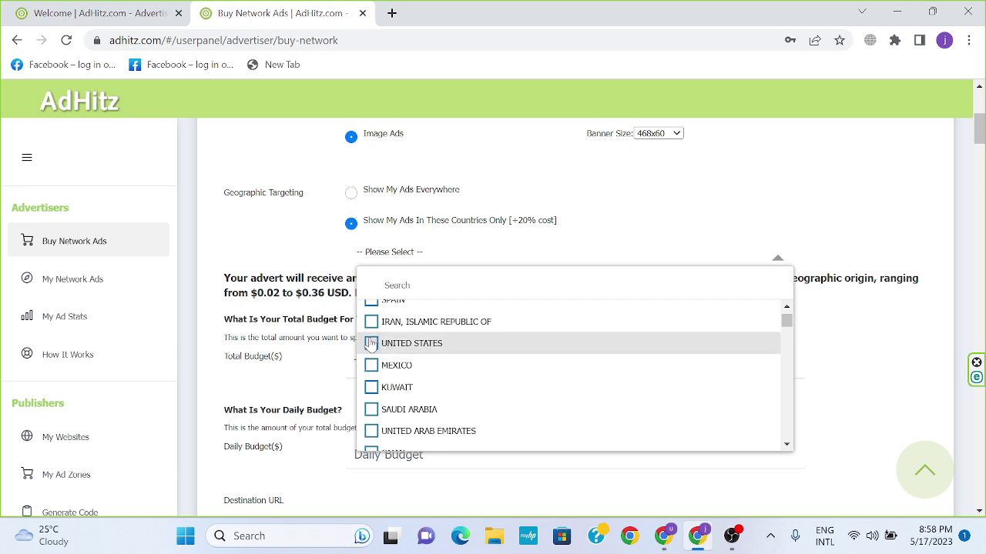
left_click(371, 343)
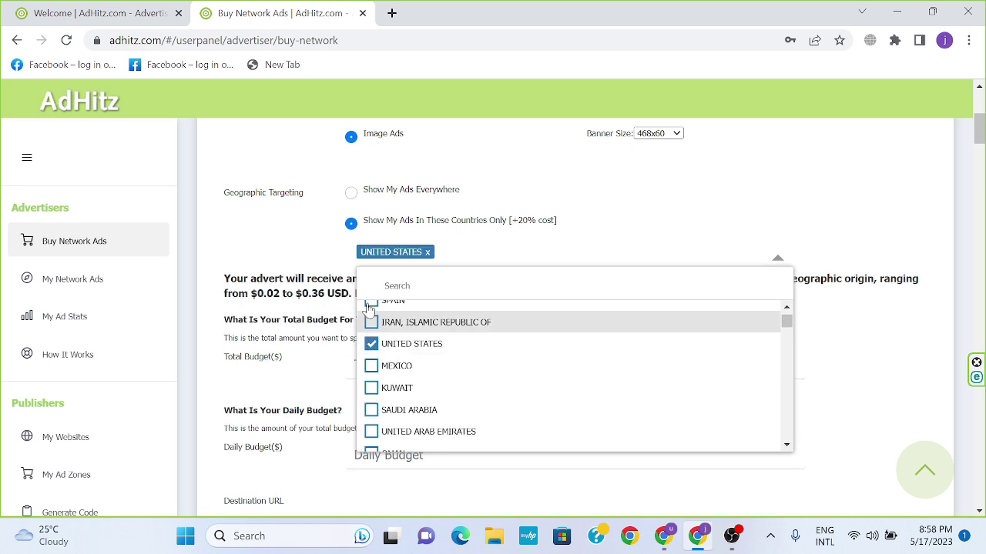
left_click_drag(295, 234, 300, 237)
left_click(285, 247)
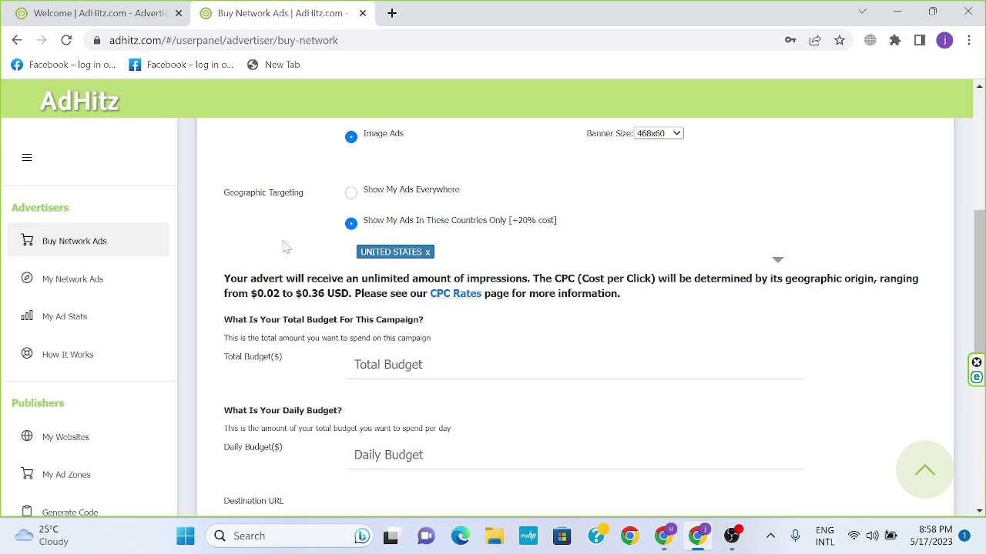
scroll(355, 331, "down", 1)
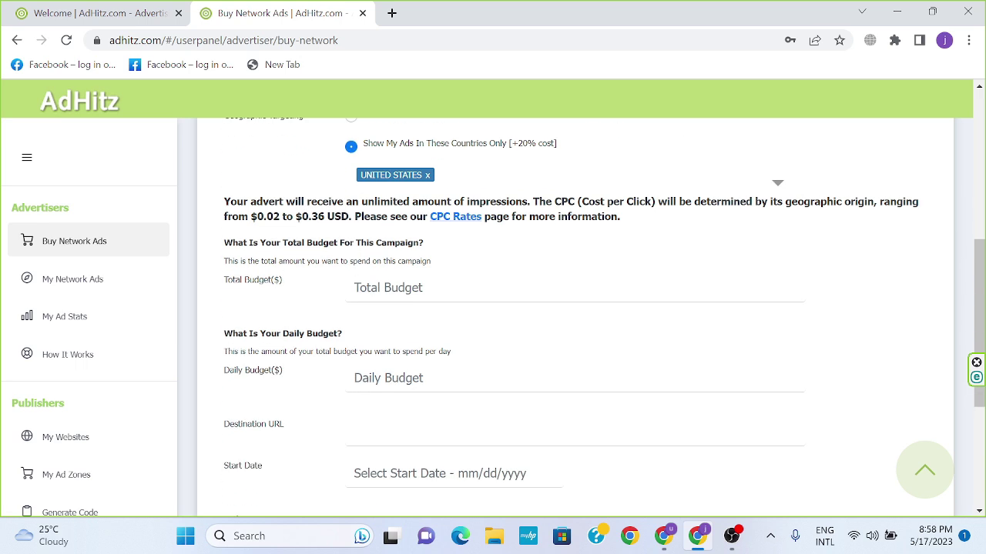
- Set both the total and daily campaign budgets to 10
left_click(389, 287)
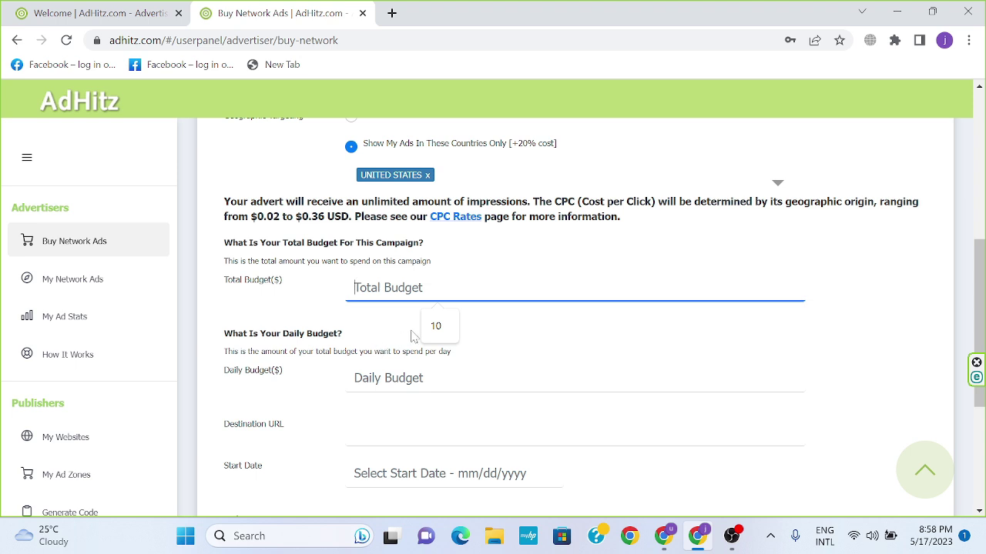
left_click(435, 326)
left_click(436, 378)
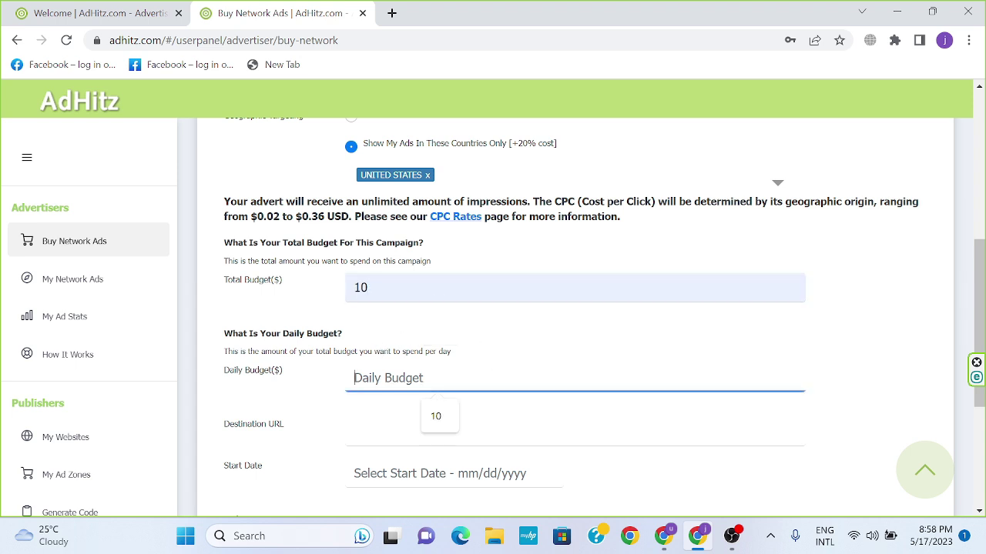
left_click(435, 416)
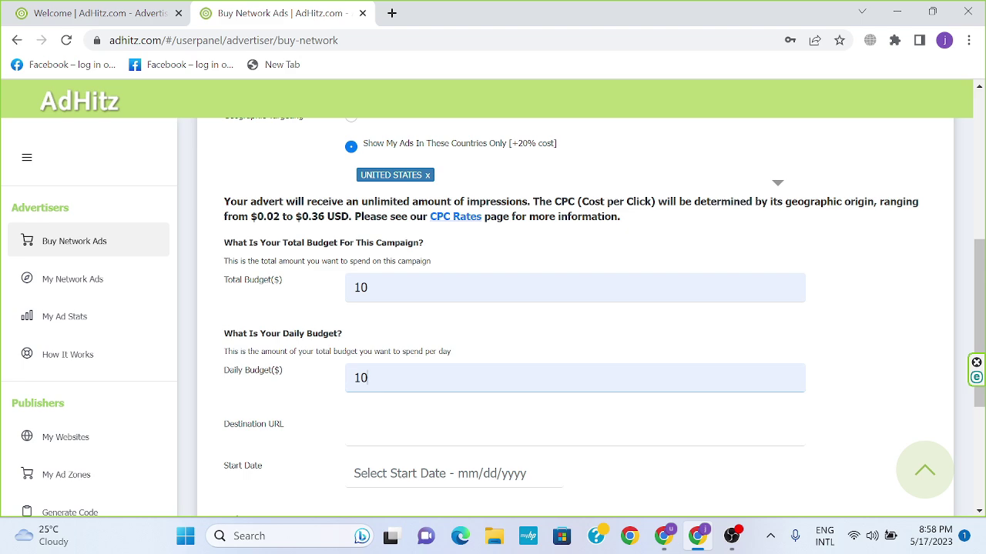
scroll(421, 367, "down", 2)
scroll(421, 367, "up", 1)
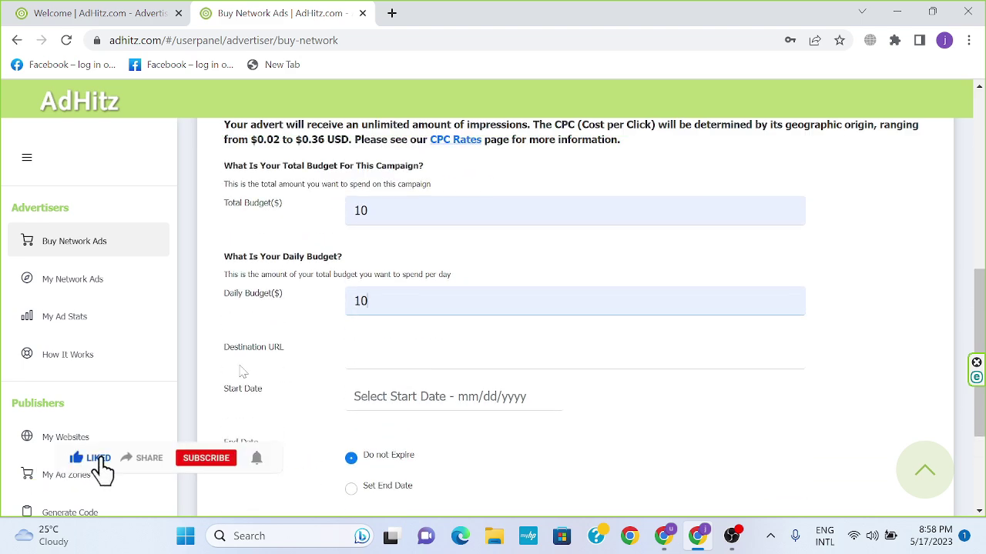
- Copy the CPAGrip offer's tracking link and paste it as the Destination URL
key("Tab")
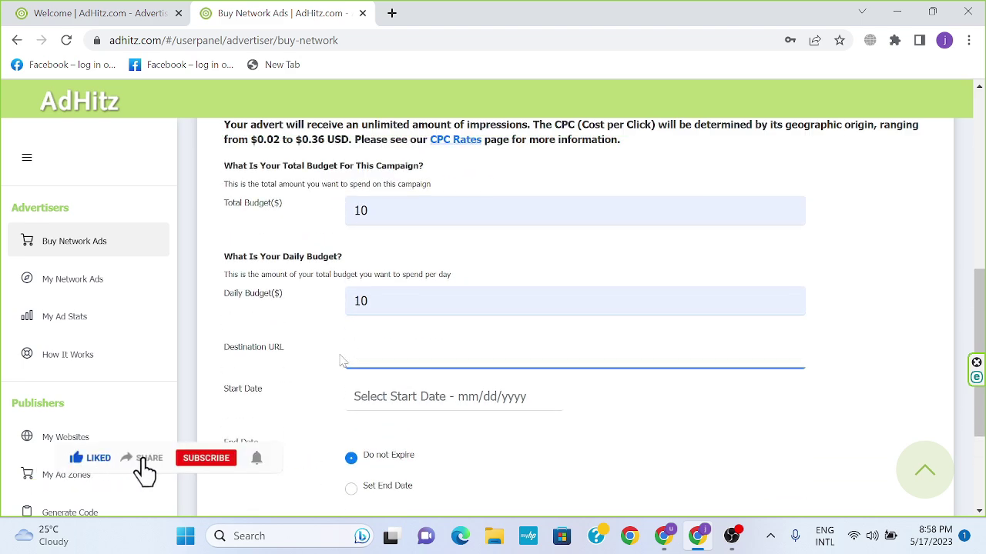
left_click(661, 544)
left_click(685, 339)
key("alt+Tab")
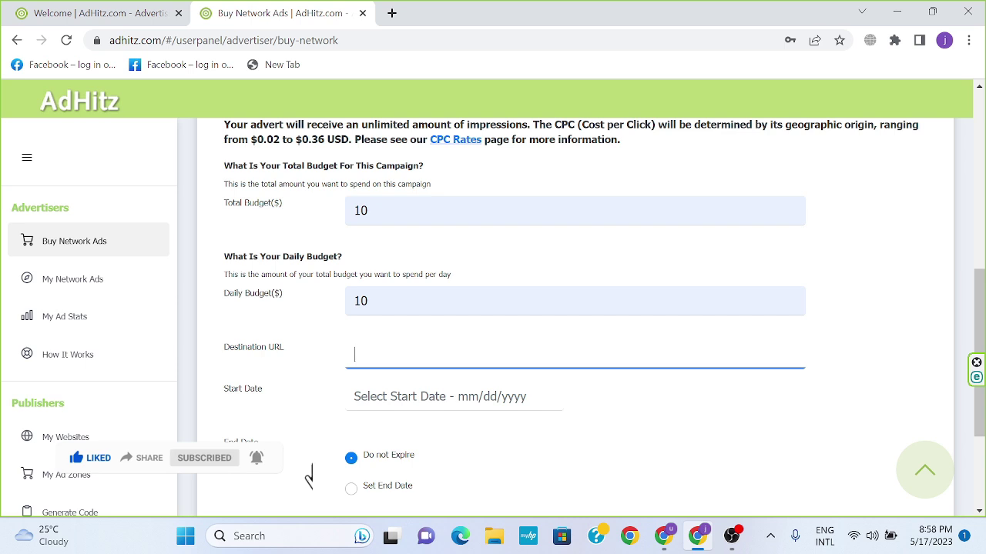
key("ctrl+v")
left_click(576, 420)
- Pick May 17 (05/17/2023) as the campaign start date
scroll(562, 412, "down", 2)
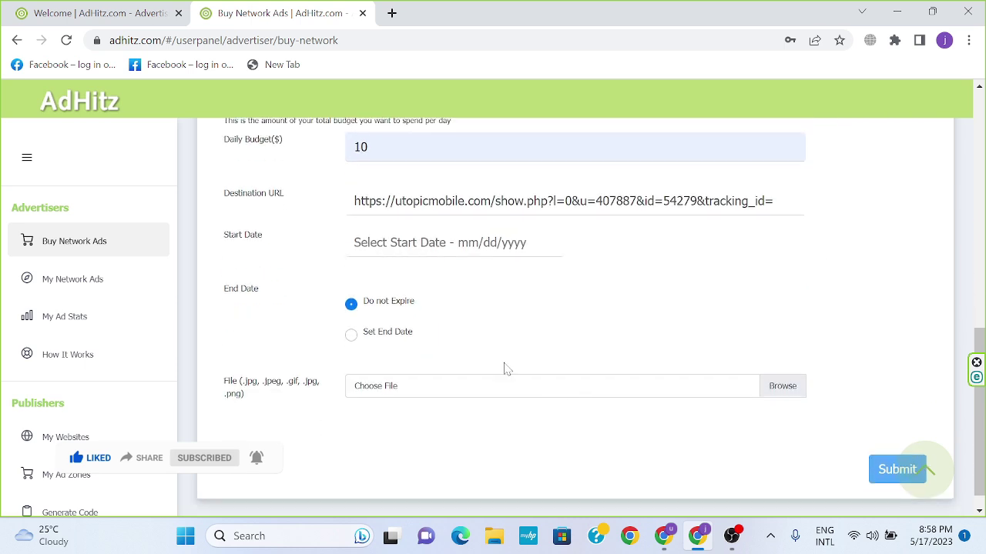
left_click(454, 245)
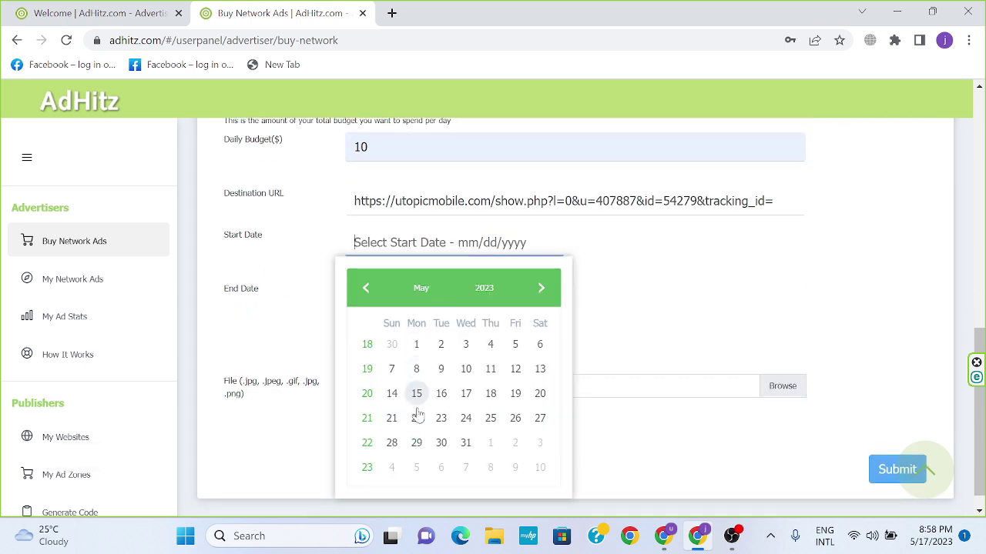
left_click(460, 395)
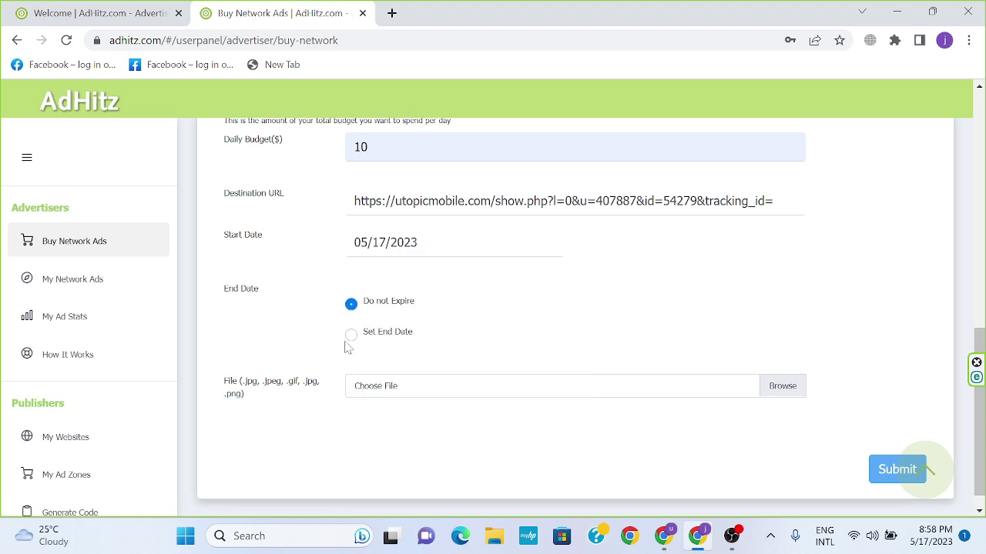
scroll(336, 352, "down", 1)
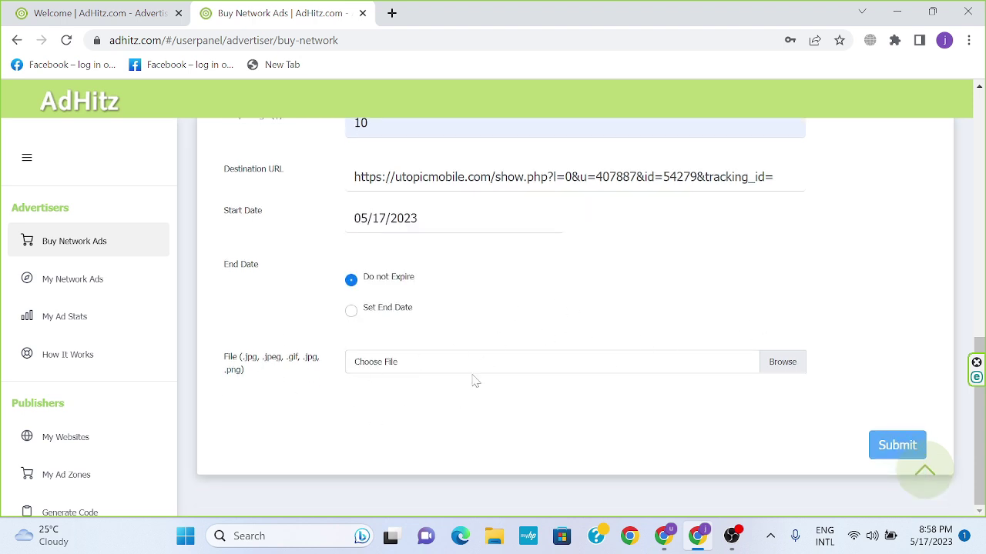
left_click(630, 536)
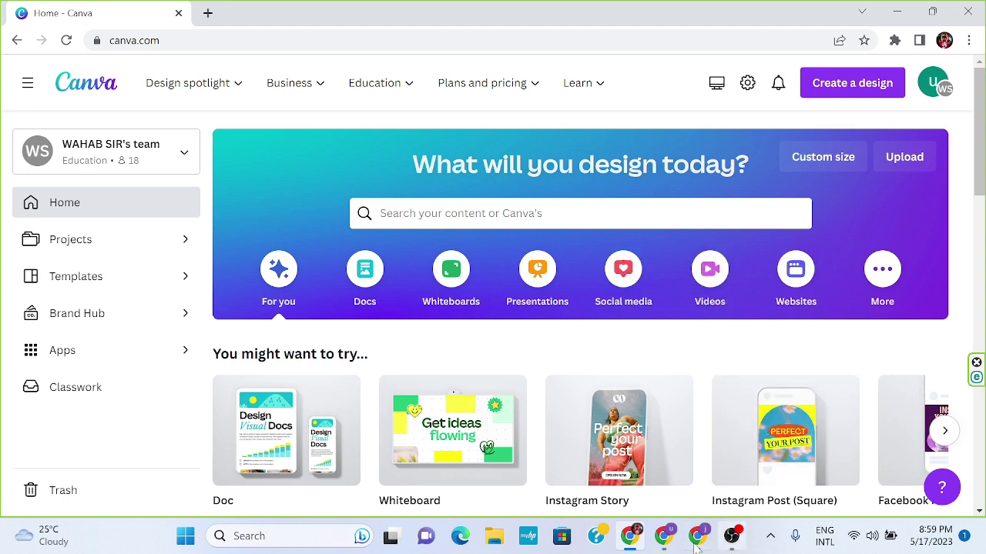
- Confirm the 468x60 banner size in AdHitz, then start a Canva custom-size design, entering its height
left_click(667, 539)
scroll(535, 304, "up", 6)
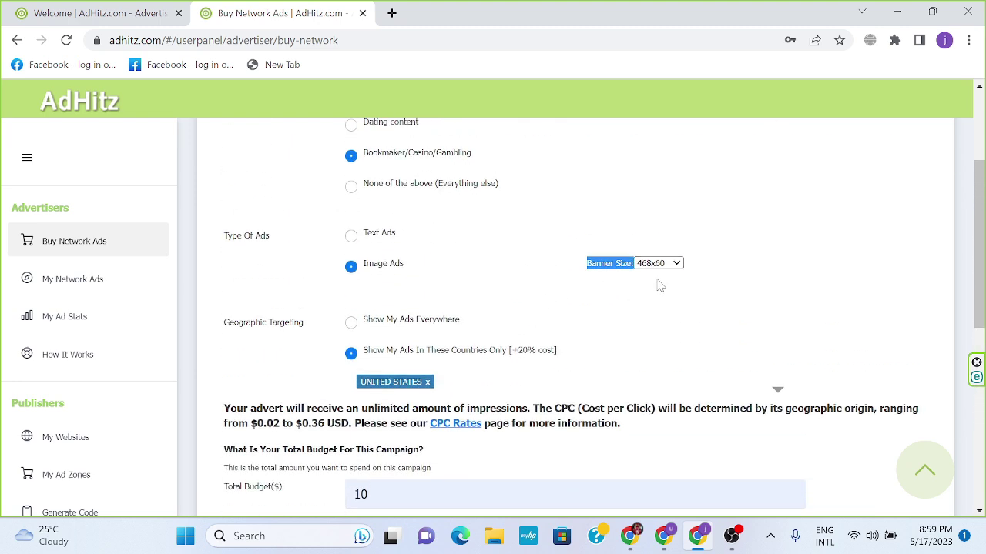
left_click(631, 539)
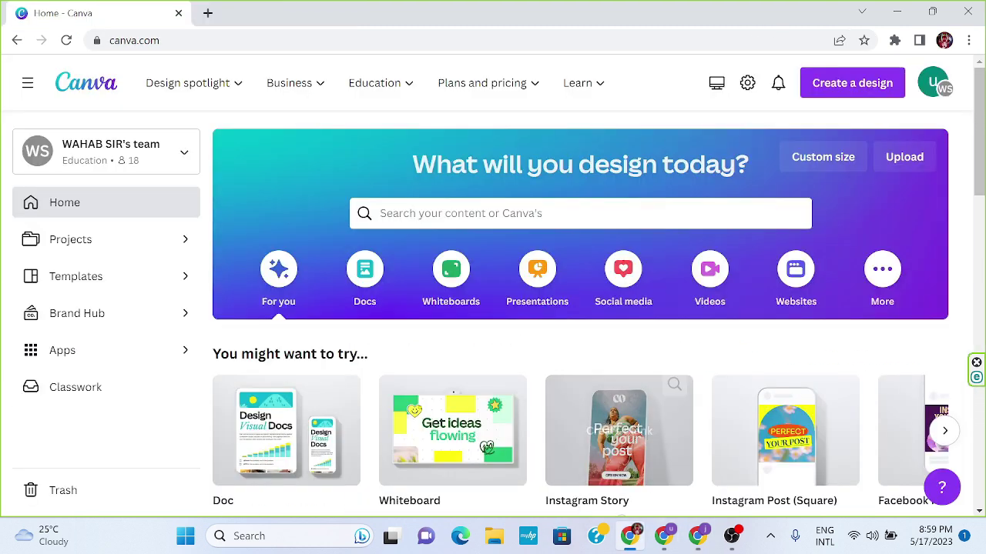
left_click(824, 159)
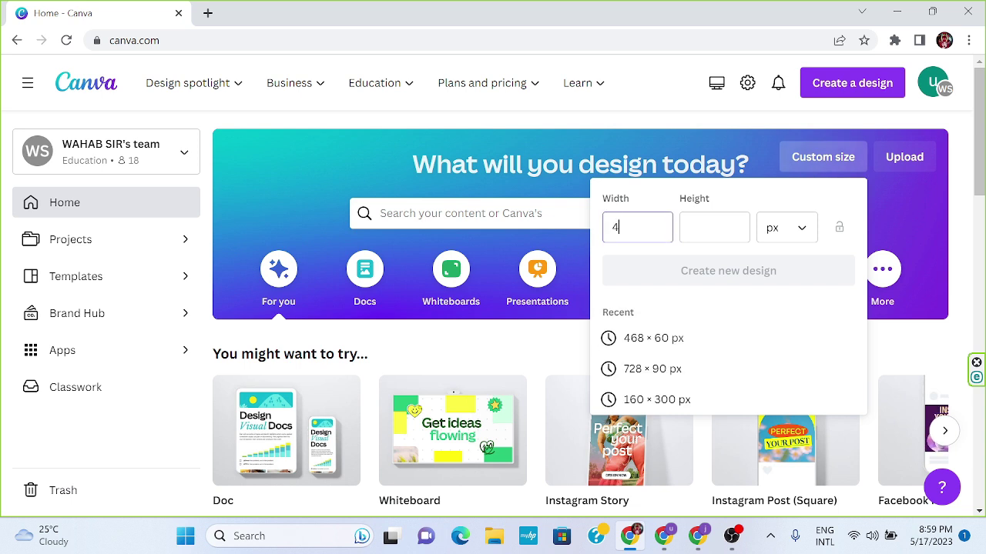
left_click(728, 220)
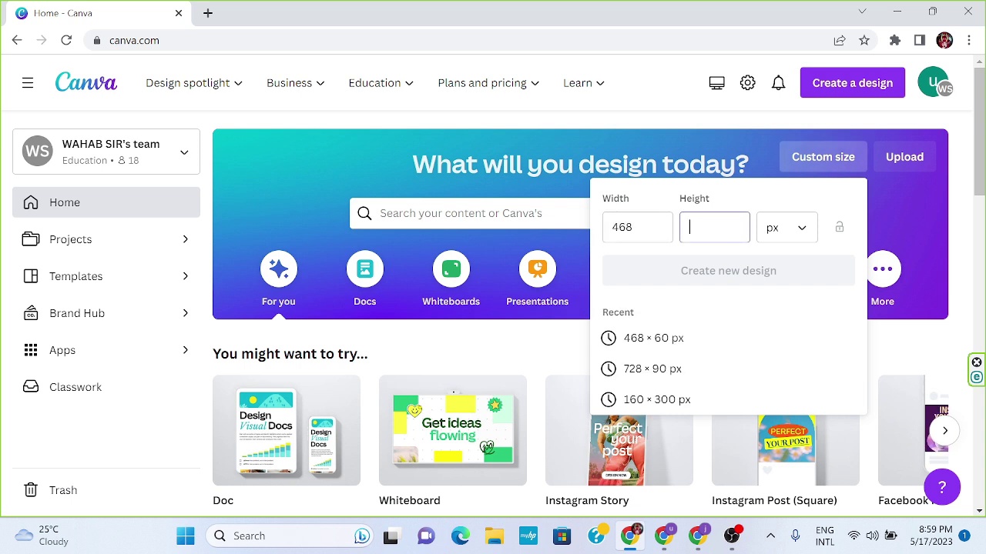
type("610")
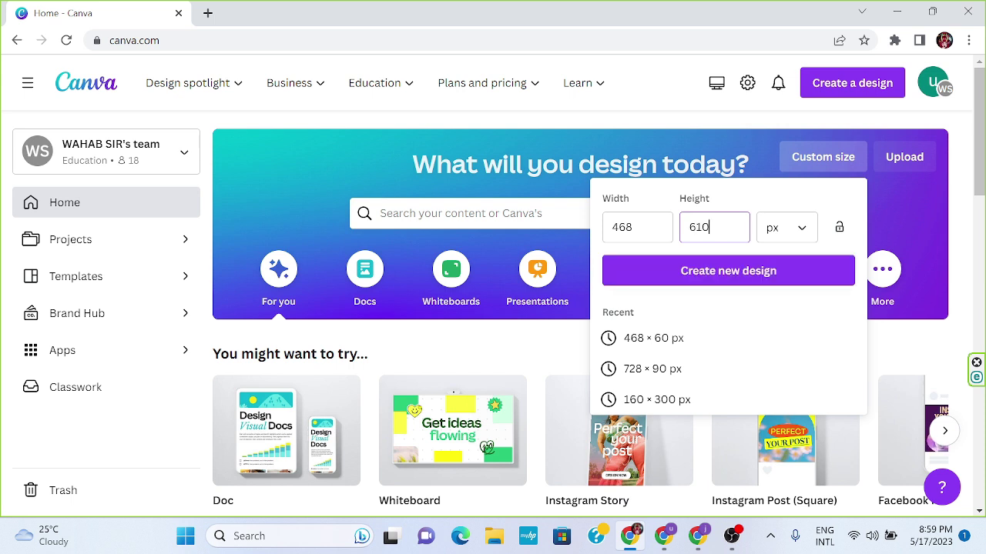
key("BackSpace")
key("BackSpace")
- Add the green Cash App icon to the banner and enlarge it
type("0")
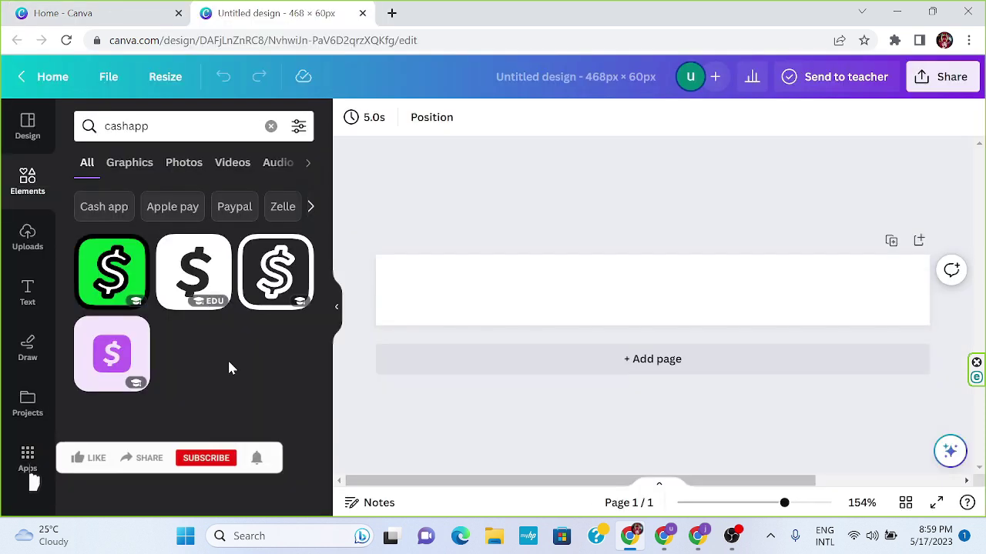
left_click(114, 276)
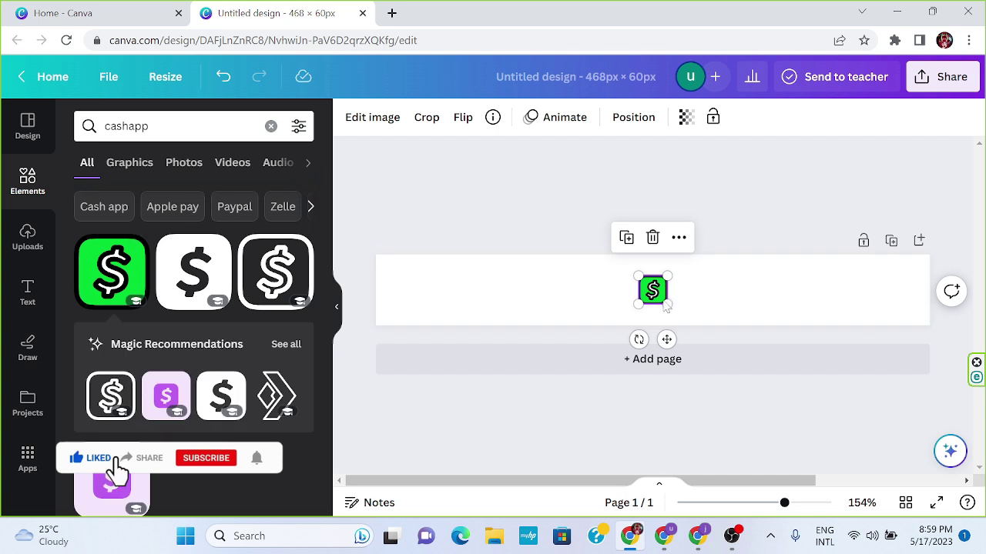
left_click_drag(670, 304, 888, 289)
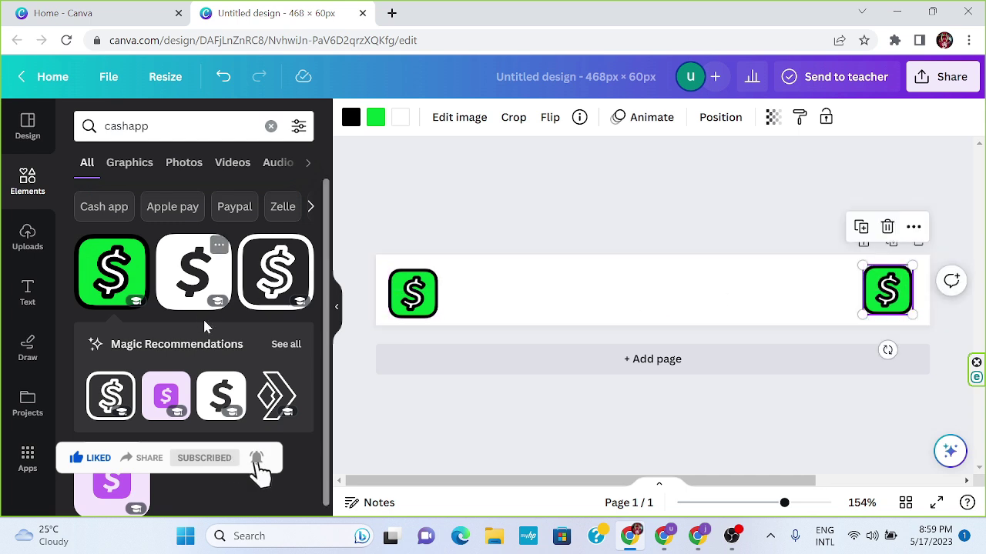
scroll(115, 315, "down", 1)
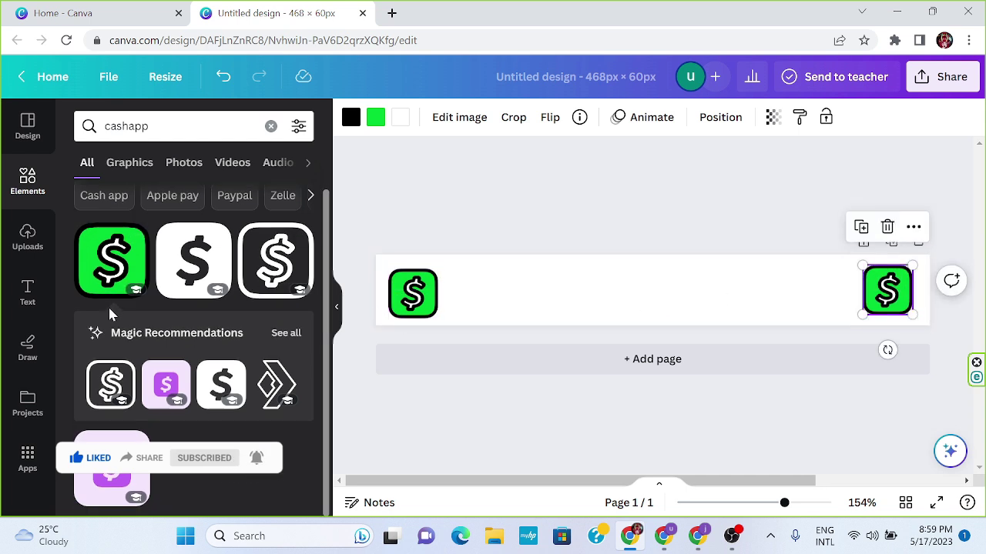
- Search Elements for 'money' and place two money-bag graphics beside the left and right logos
left_click(138, 126)
left_click(270, 126)
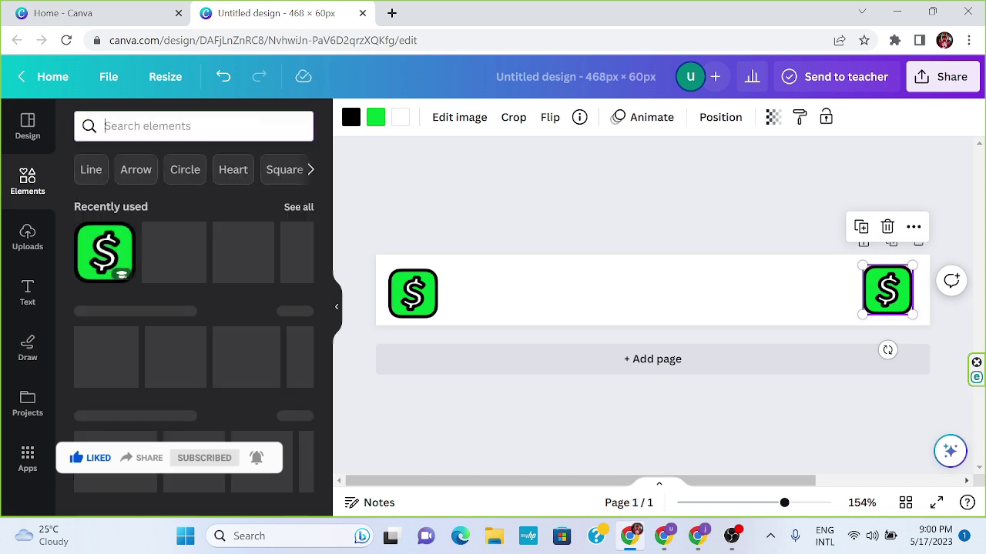
type("money")
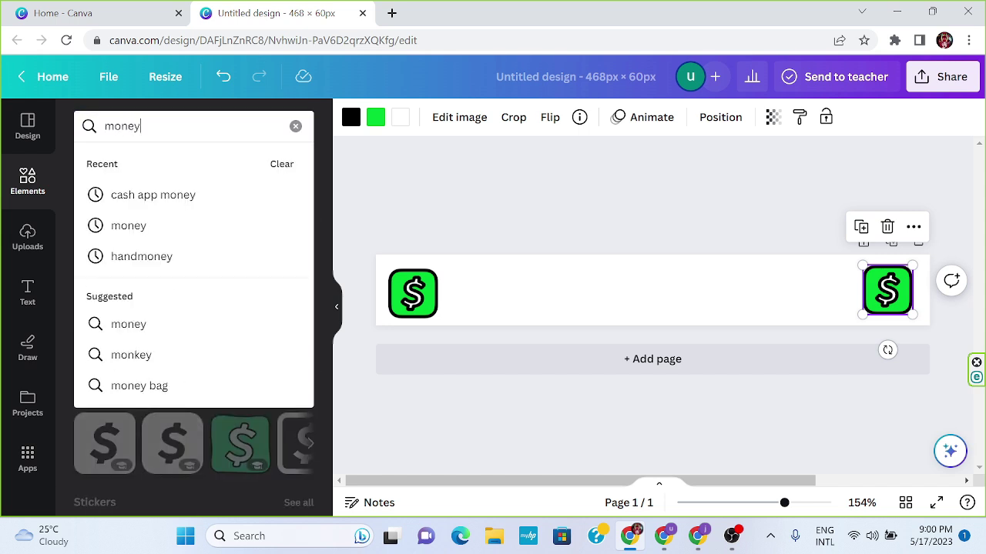
key("Return")
scroll(296, 234, "down", 1)
scroll(297, 235, "up", 1)
left_click(298, 243)
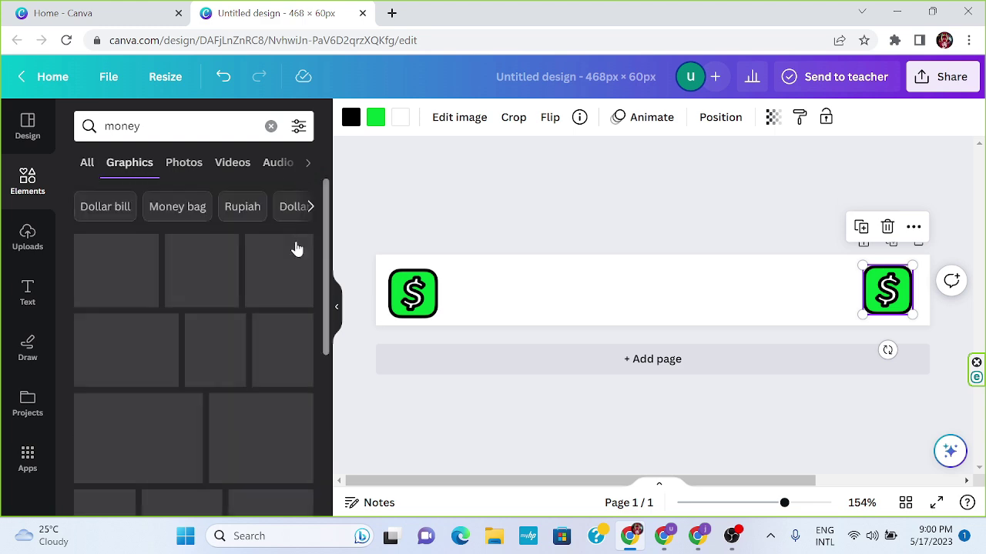
scroll(214, 385, "down", 1)
left_click(114, 286)
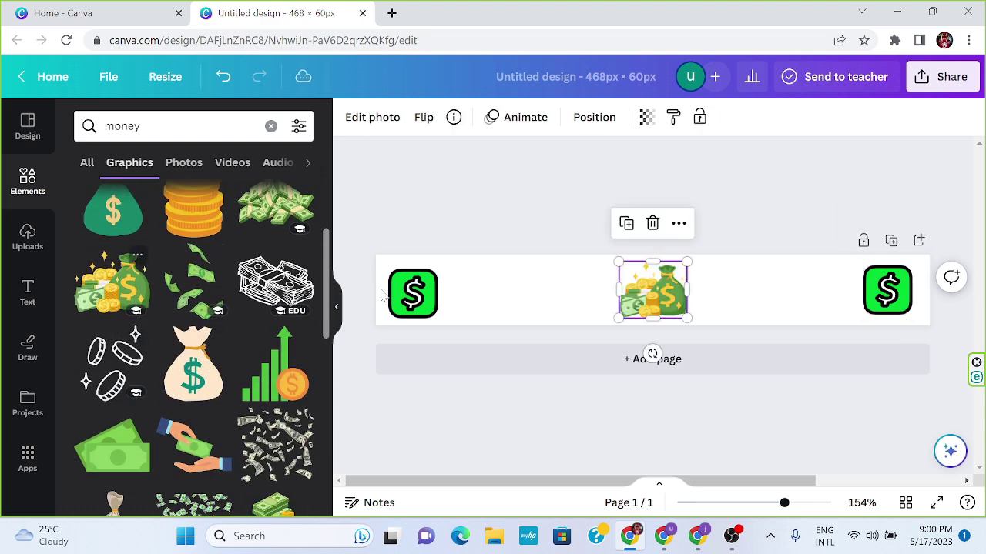
left_click_drag(655, 289, 485, 288)
left_click(99, 289)
left_click_drag(653, 291, 814, 291)
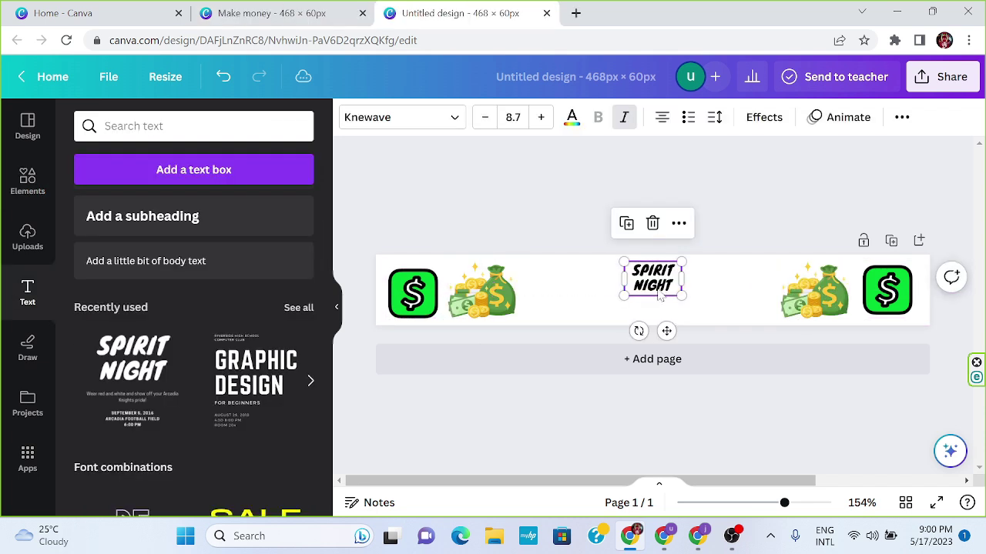
- Replace the SPIRIT NIGHT text with green CASH APP on a single line
double_click(654, 279)
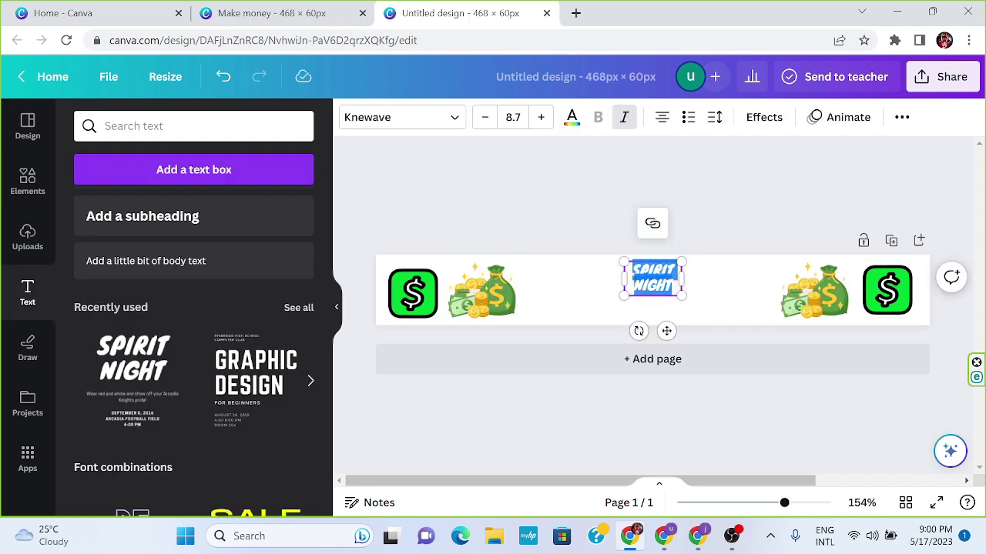
type("CASH APP")
left_click_drag(683, 275, 722, 279)
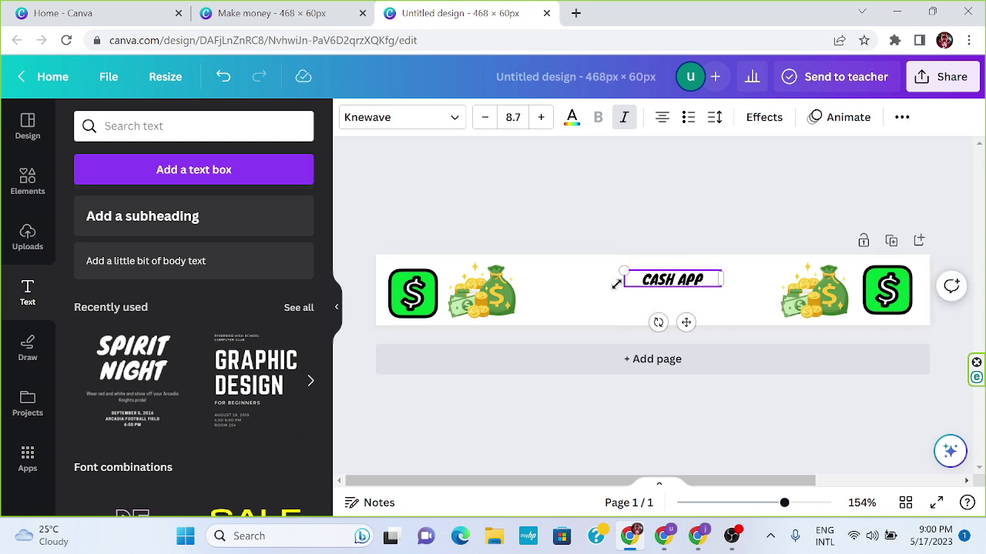
left_click(572, 117)
left_click(181, 220)
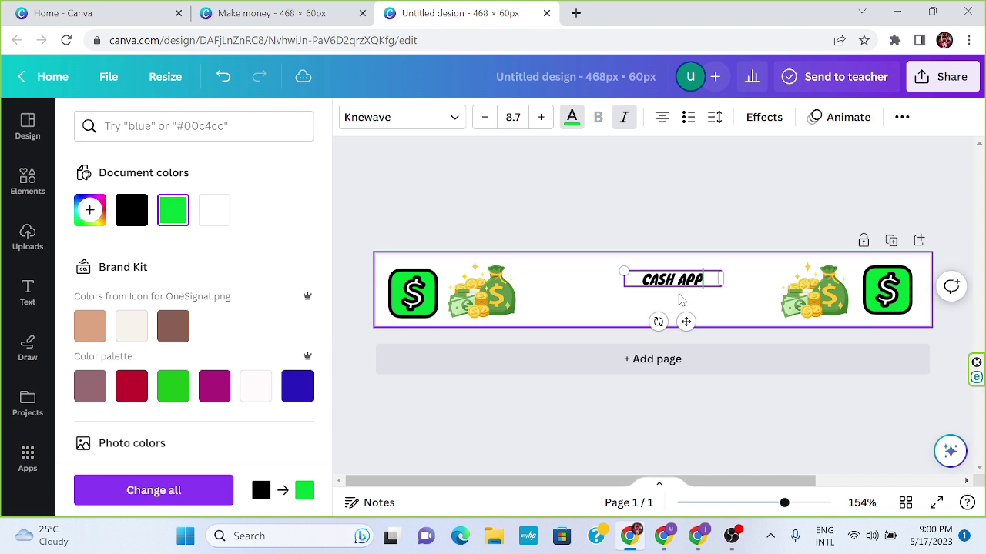
left_click(623, 184)
left_click(666, 286)
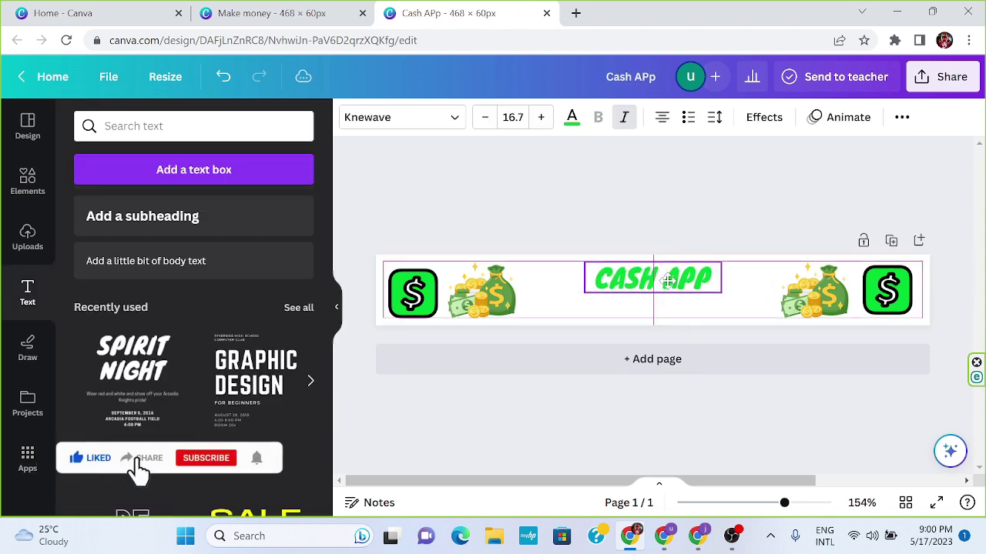
- Copy the '500$ FREE CASH' text from the Make money design
left_click(270, 13)
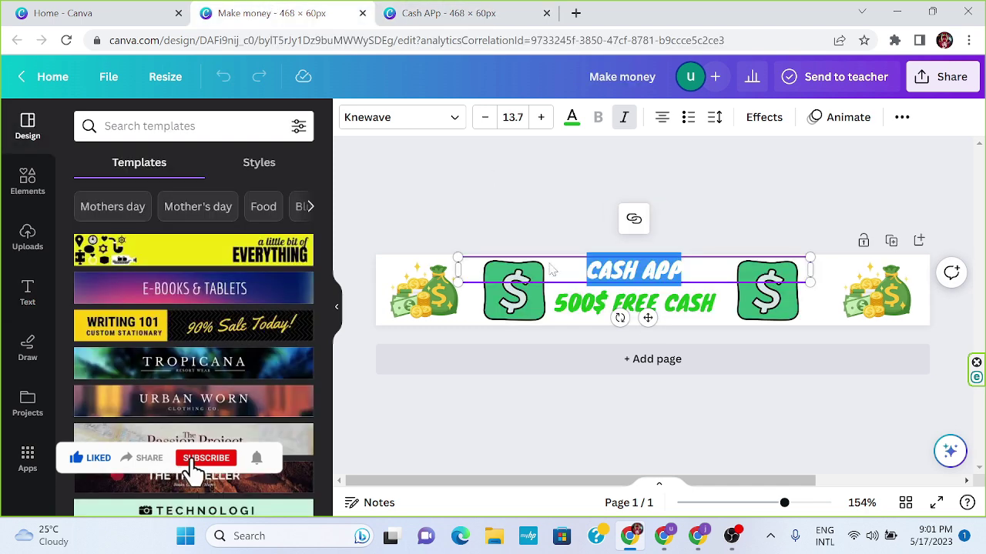
left_click(633, 302)
left_click(633, 303)
right_click(591, 315)
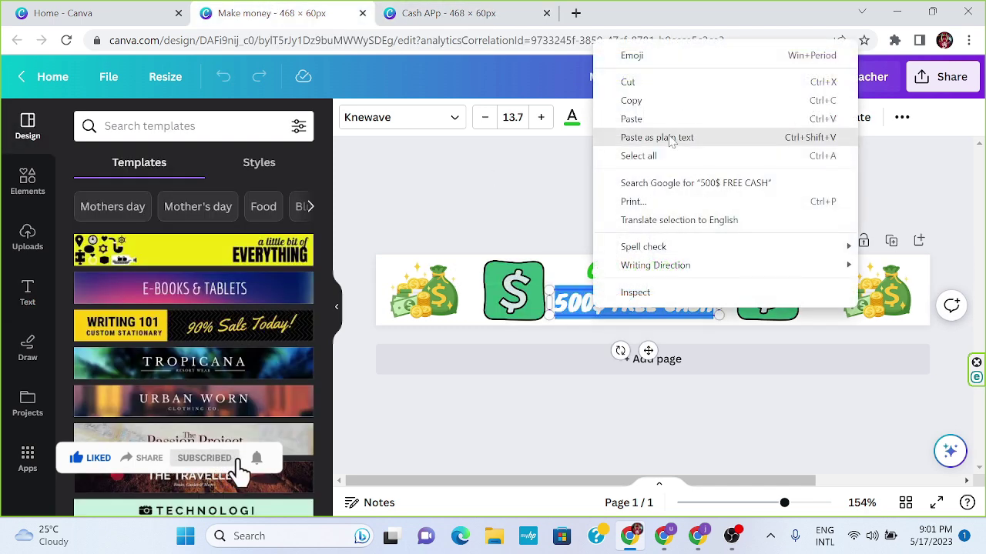
left_click(616, 99)
left_click(449, 13)
- Duplicate the CASH APP text box and paste '500$ FREE CASH' into it on one line
left_click(549, 186)
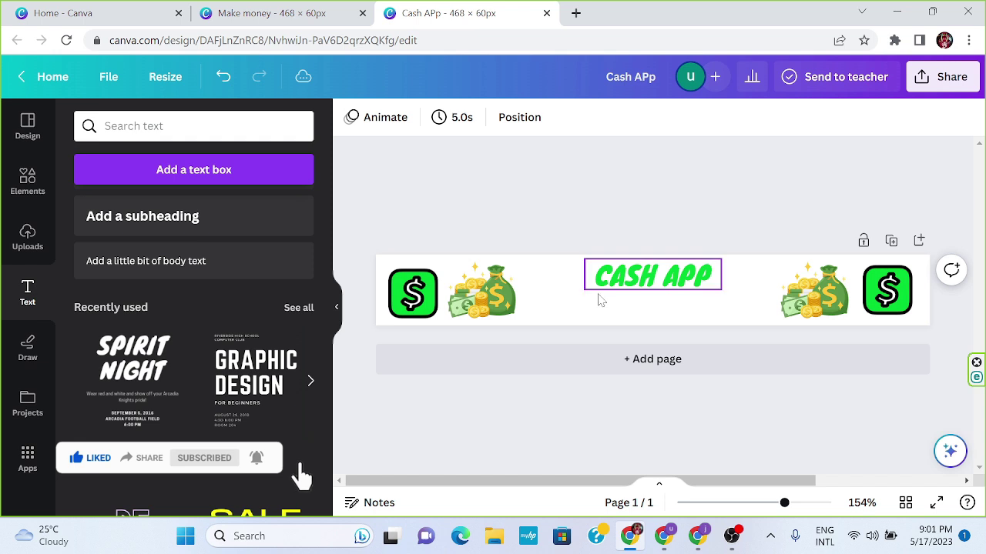
left_click(637, 281)
key("ctrl+d")
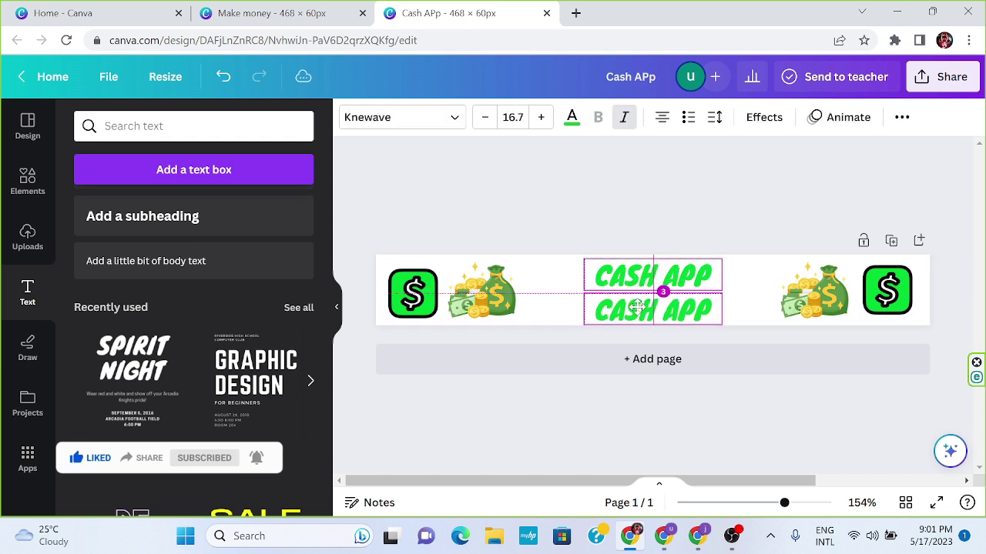
left_click(645, 312)
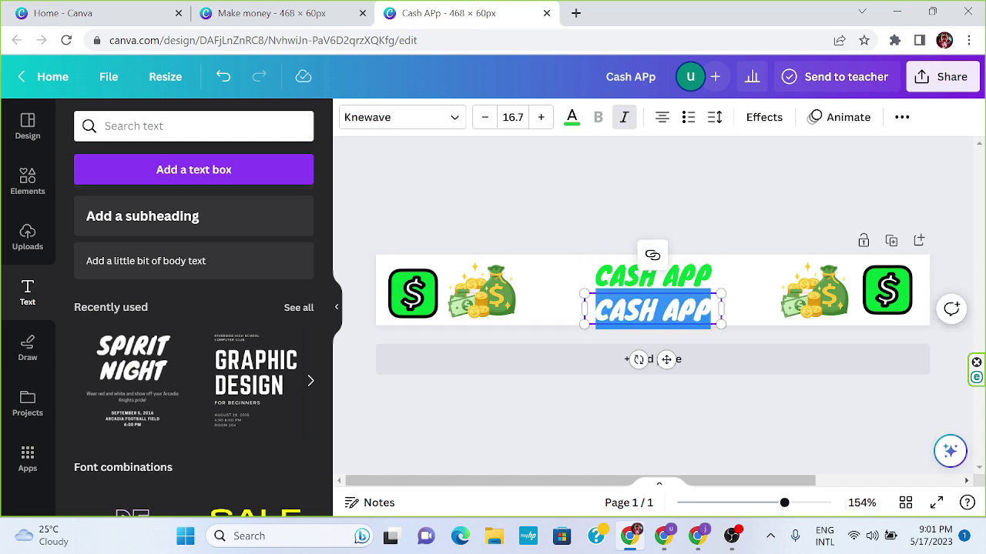
key("ctrl+v")
left_click_drag(726, 308, 766, 308)
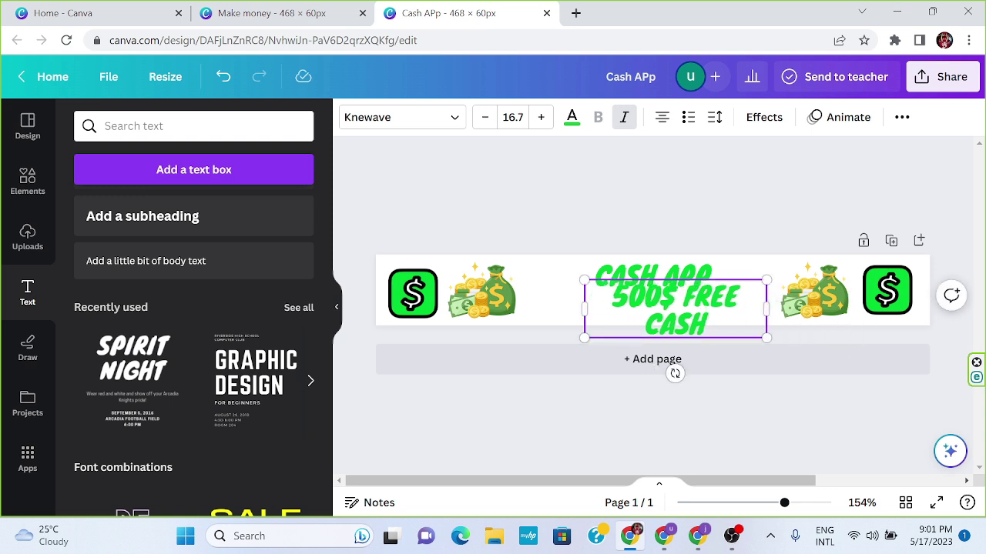
left_click_drag(584, 308, 534, 308)
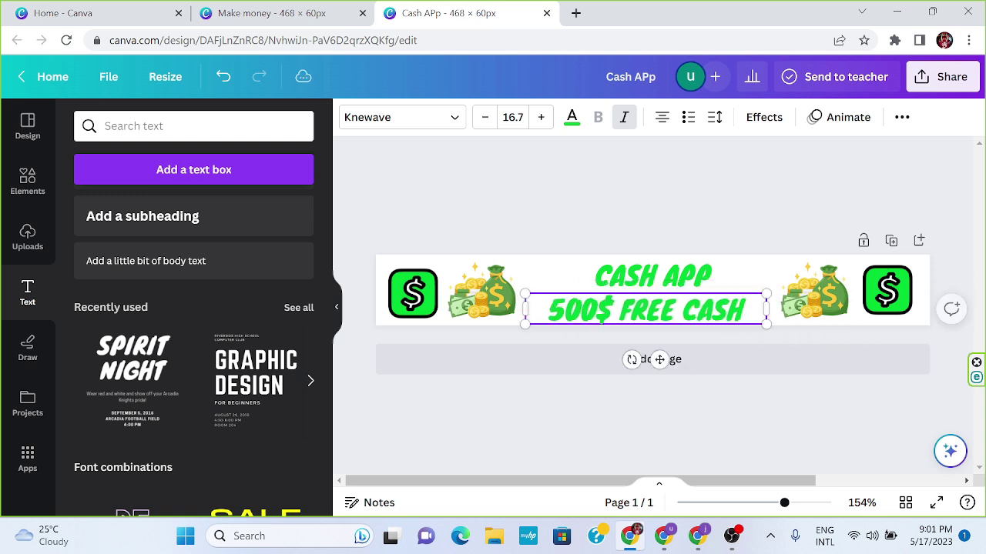
- Set the CASH APP text size to 14.7 and open the banner's sharing options
left_click(656, 265)
left_click(484, 122)
left_click(485, 122)
left_click(484, 122)
left_click(540, 117)
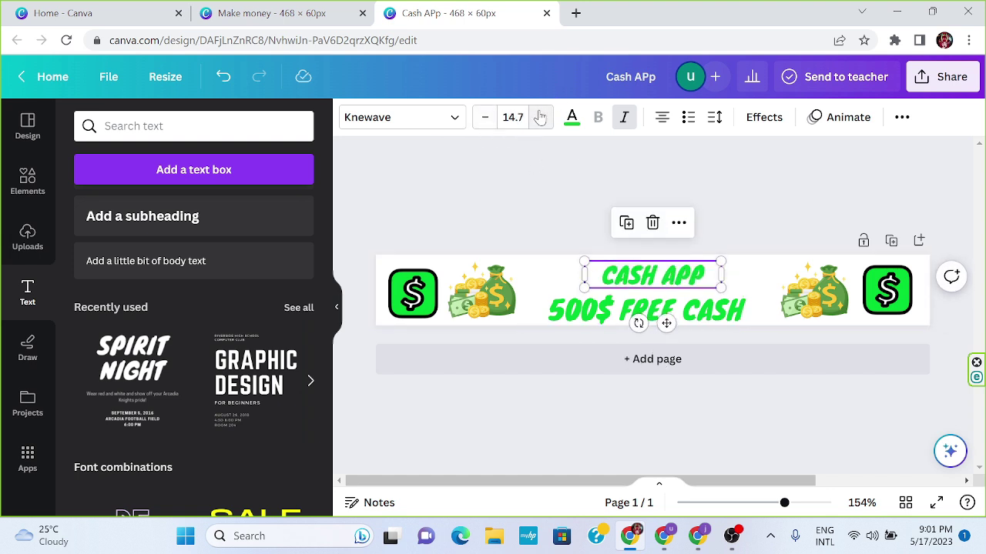
key("Escape")
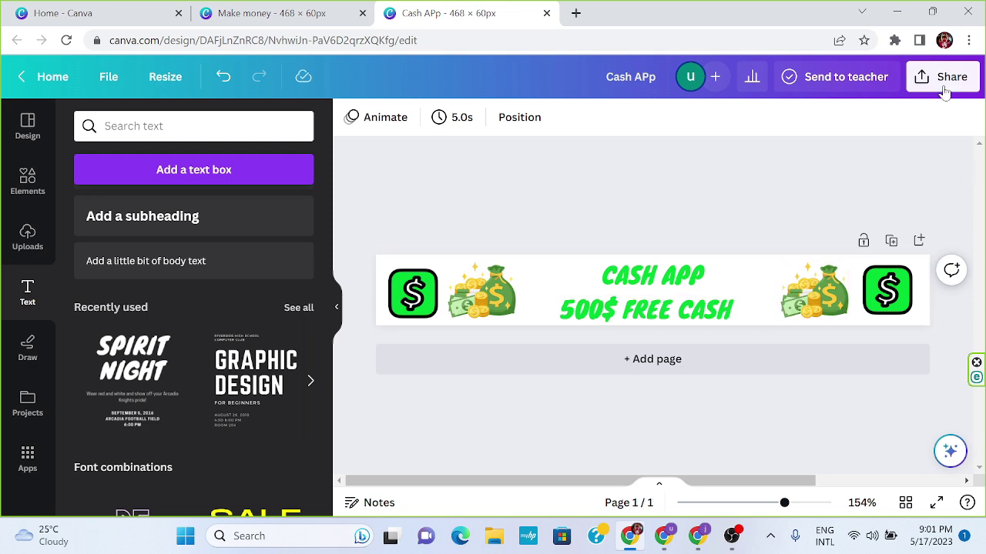
left_click(945, 91)
scroll(832, 370, "down", 2)
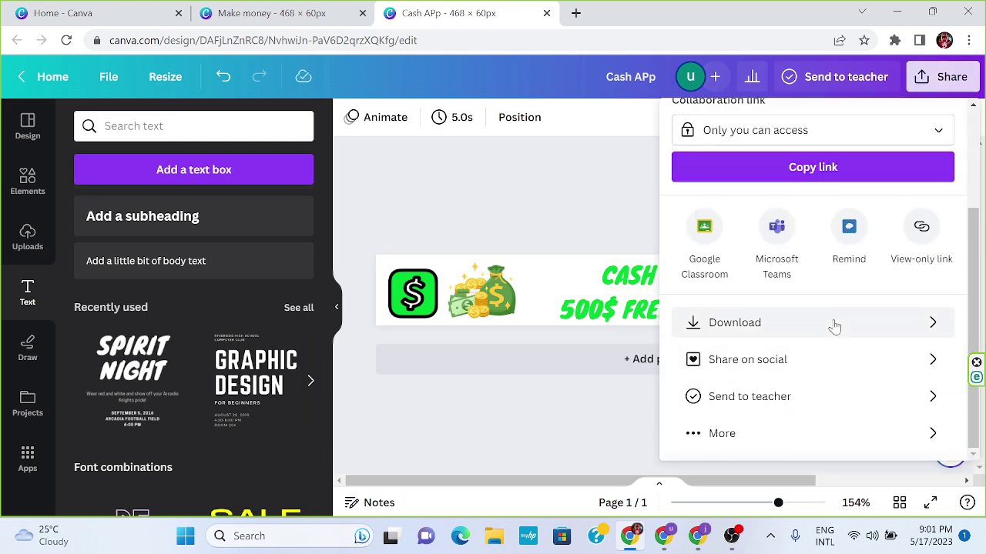
- Download the Canva banner and attach Cash APp.png as the AdHitz ad's image file
left_click(834, 324)
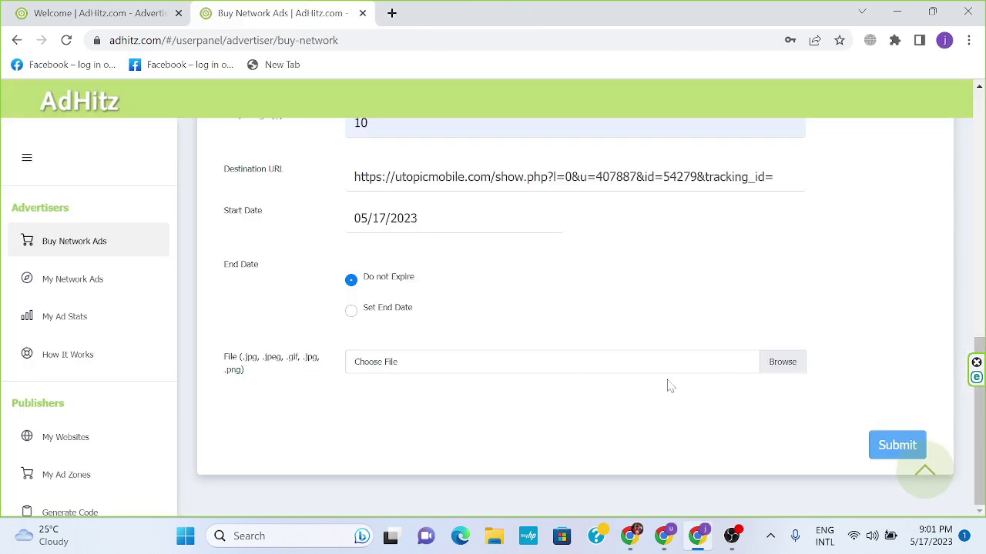
left_click(797, 365)
double_click(685, 154)
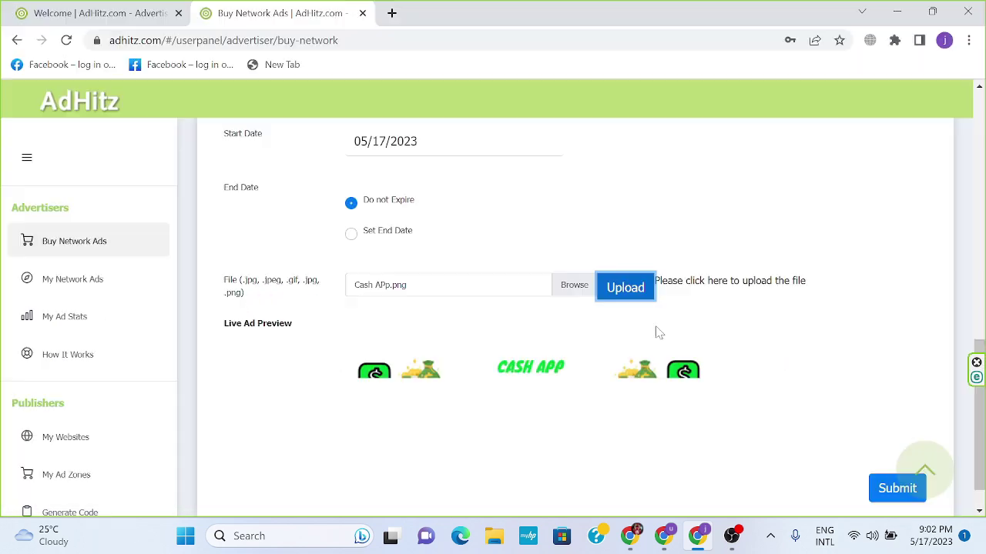
scroll(658, 332, "down", 1)
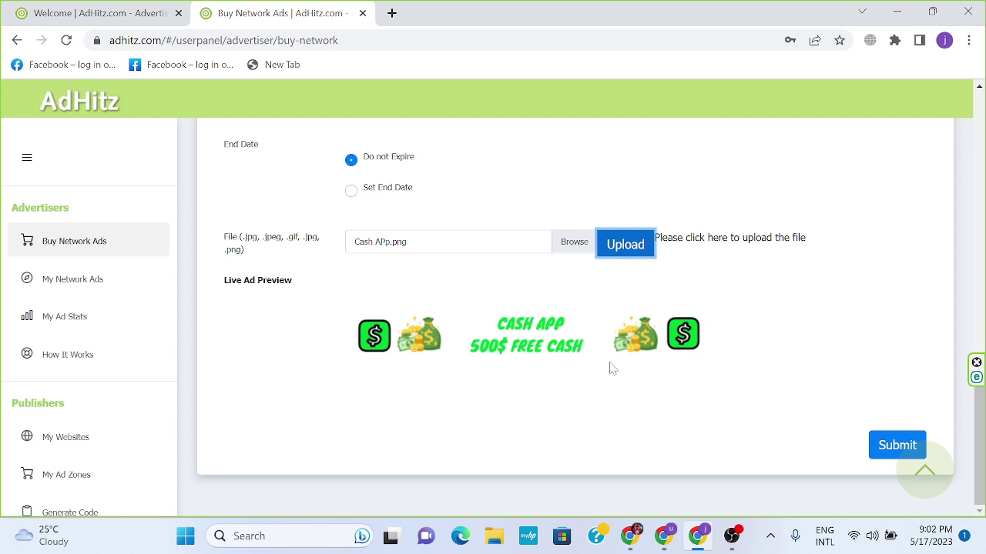
- Submit the image ad, accept the user agreement, and choose Pay with Card for $20.00
left_click(891, 448)
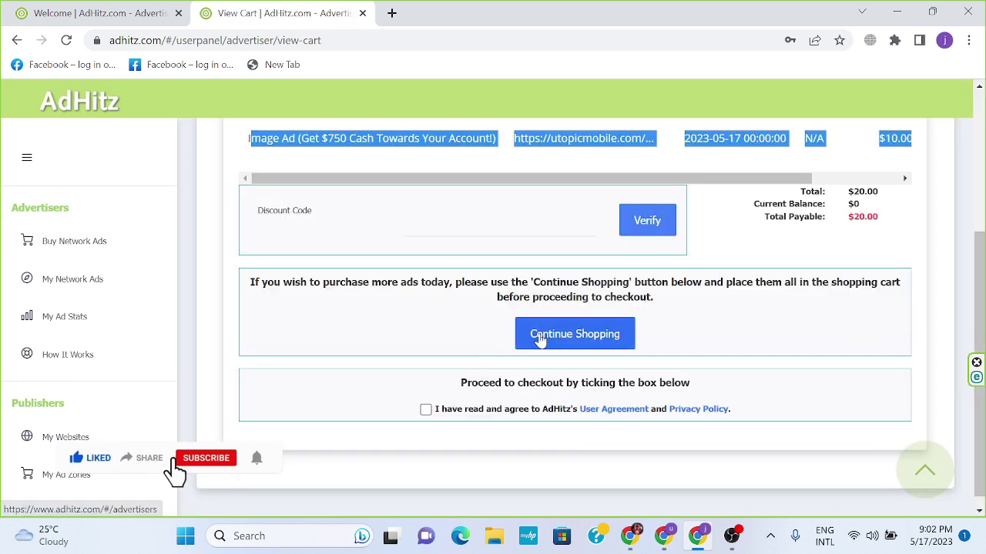
left_click(426, 411)
scroll(429, 420, "down", 2)
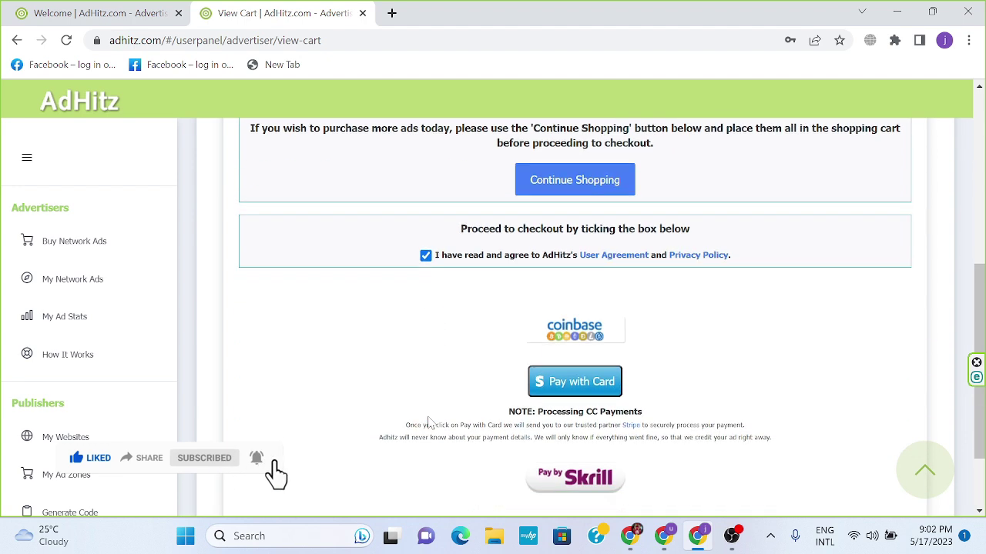
scroll(538, 397, "down", 2)
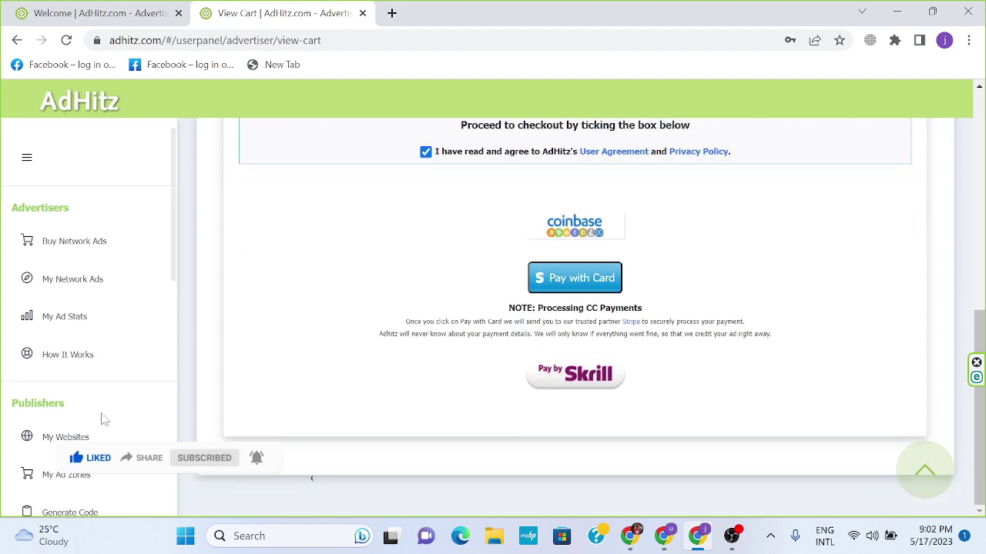
left_click(580, 287)
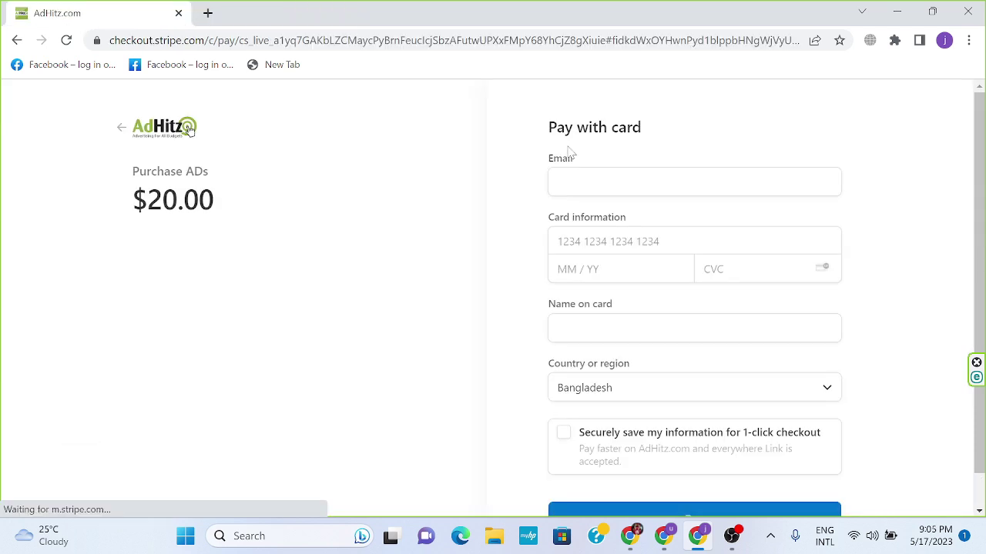
- Enter the buyer's e-mail address and the card number, correcting the last digit
left_click(631, 182)
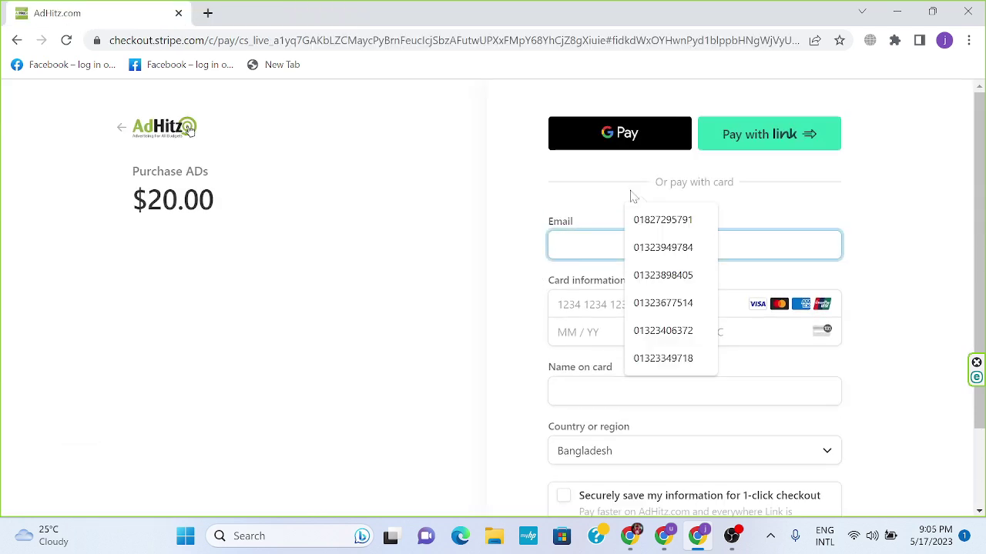
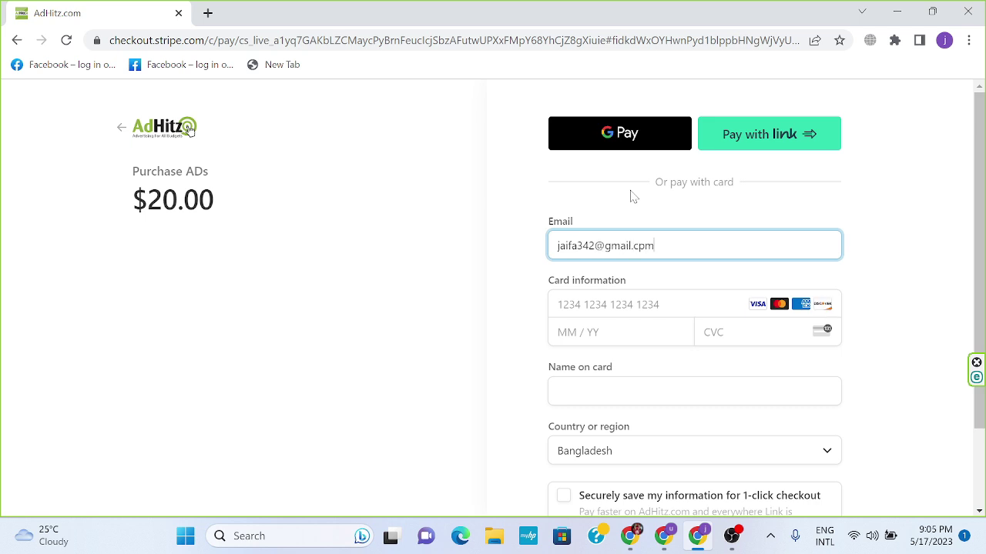
key("Tab")
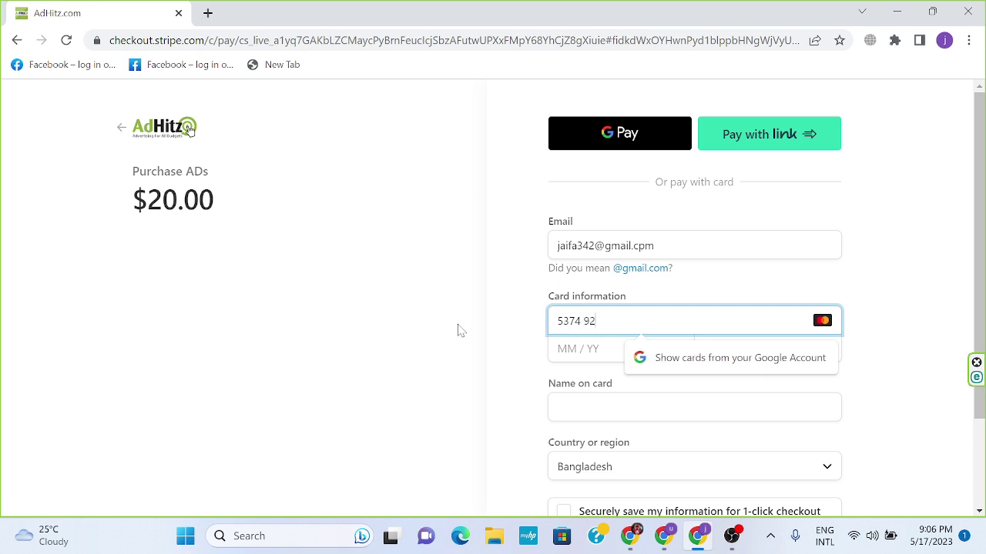
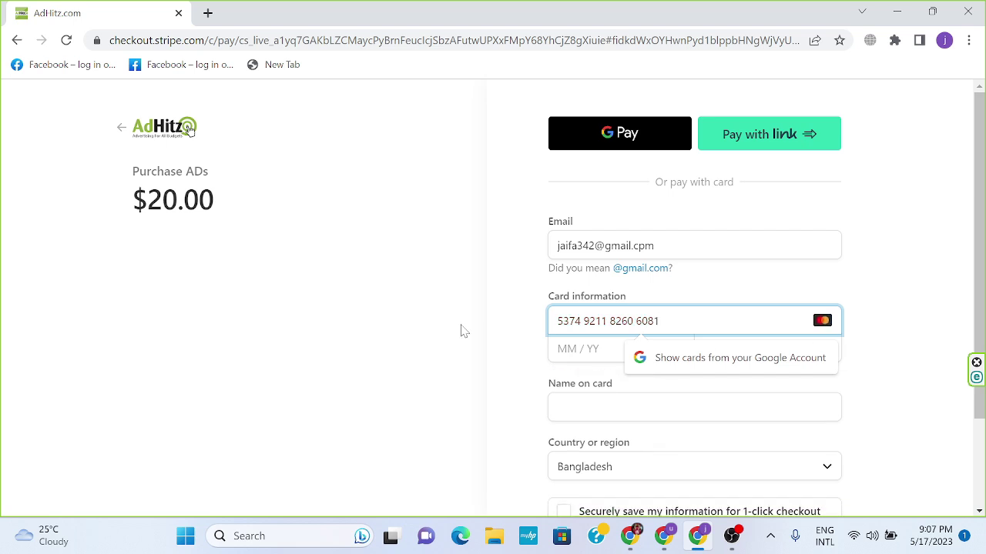
left_click(530, 327)
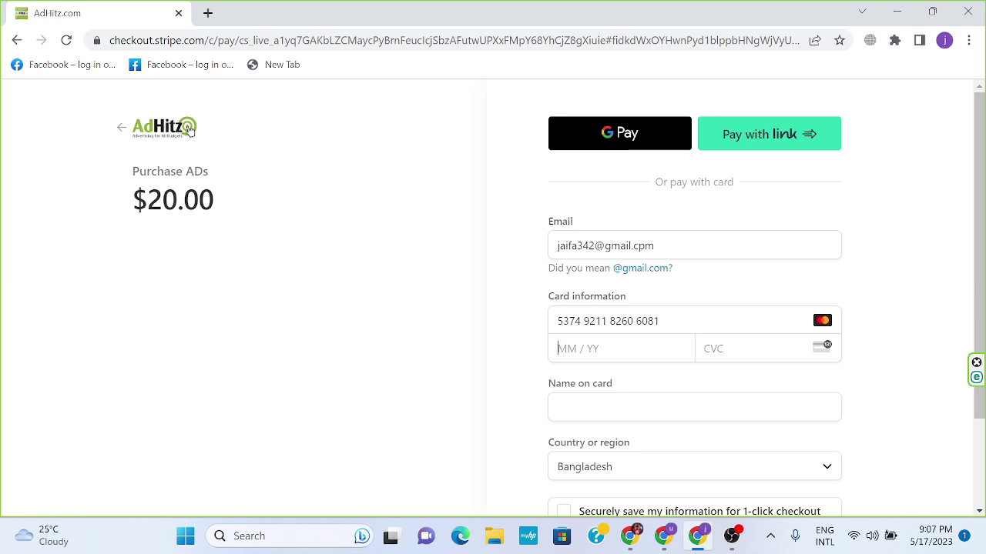
- Enter the card expiry date, move past CVC, and type the cardholder's full name
key("Tab")
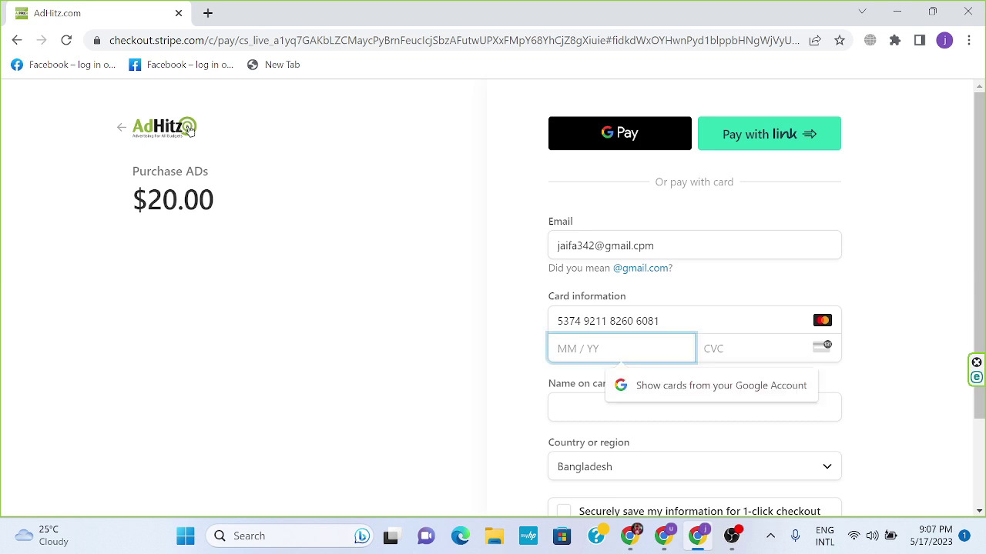
type("05 / 27")
key("Tab")
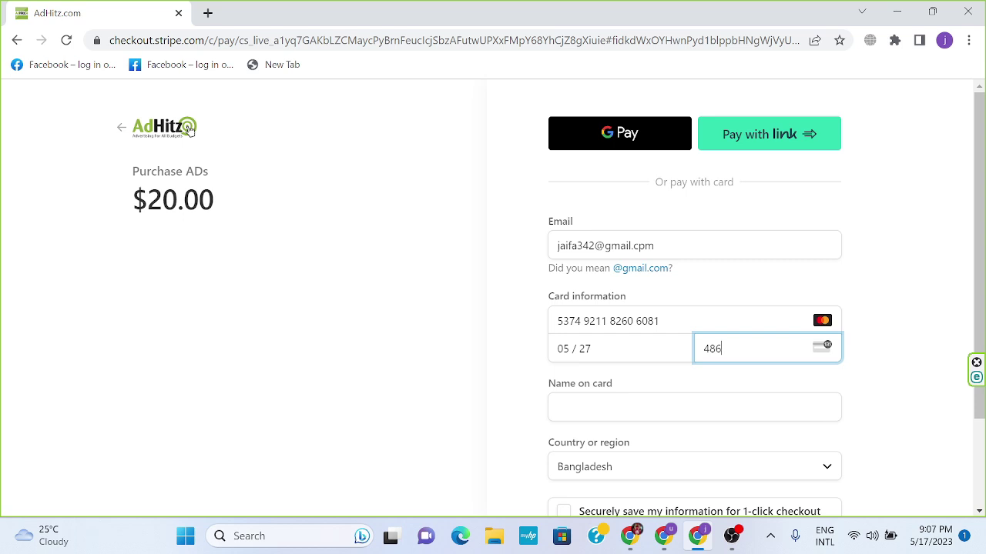
key("Tab")
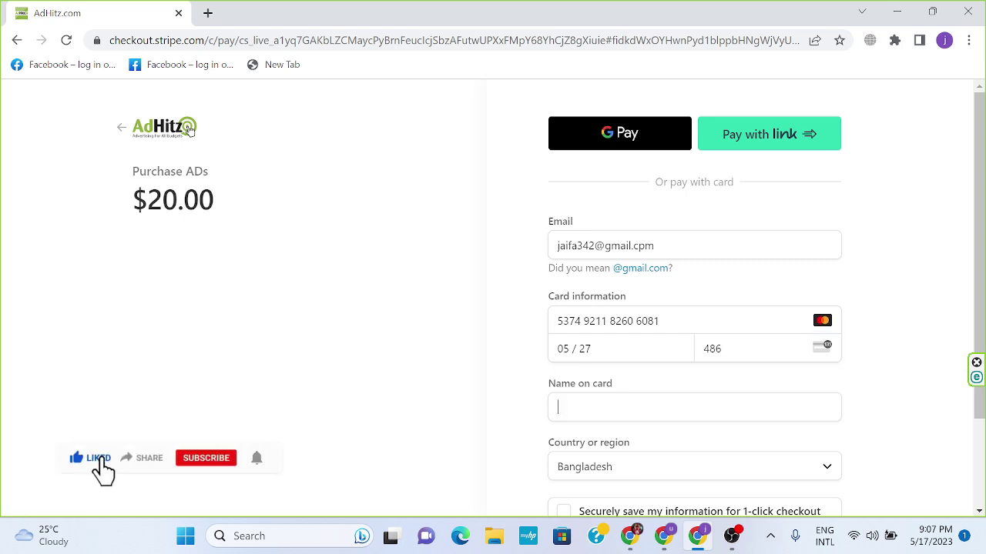
type("jaifa")
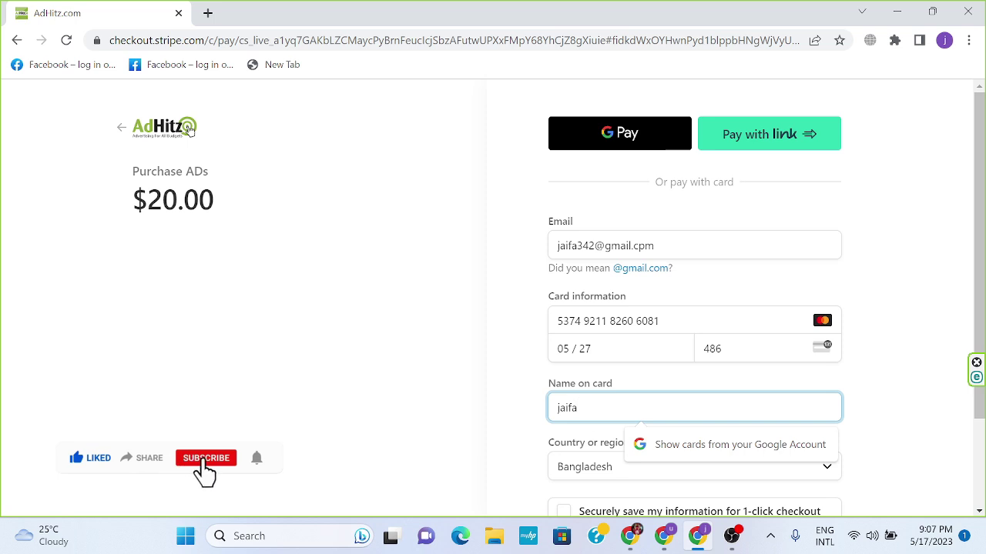
key("ctrl+a")
key("BackSpace")
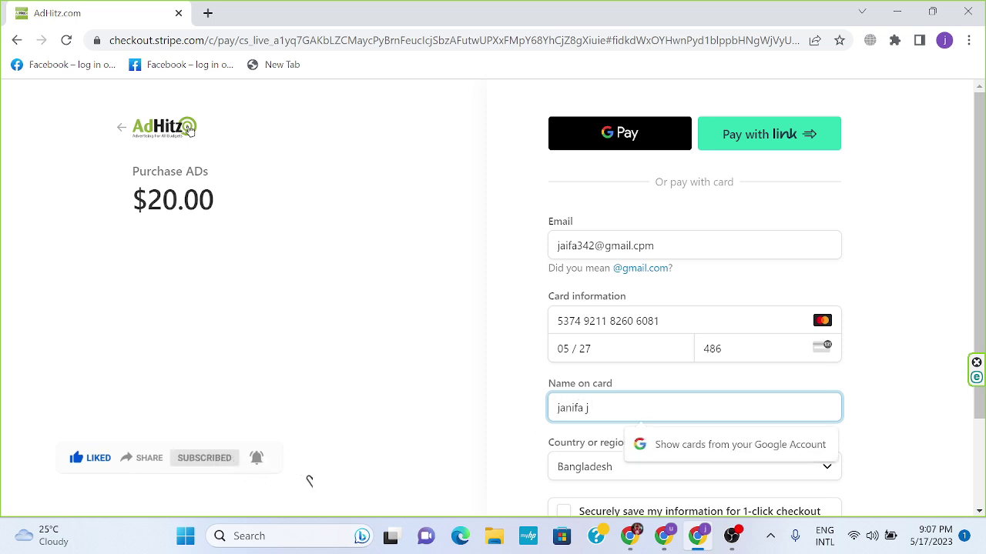
- Set the billing country to United States and fill the ZIP code from the saved suggestion
left_click(523, 354)
scroll(522, 355, "down", 3)
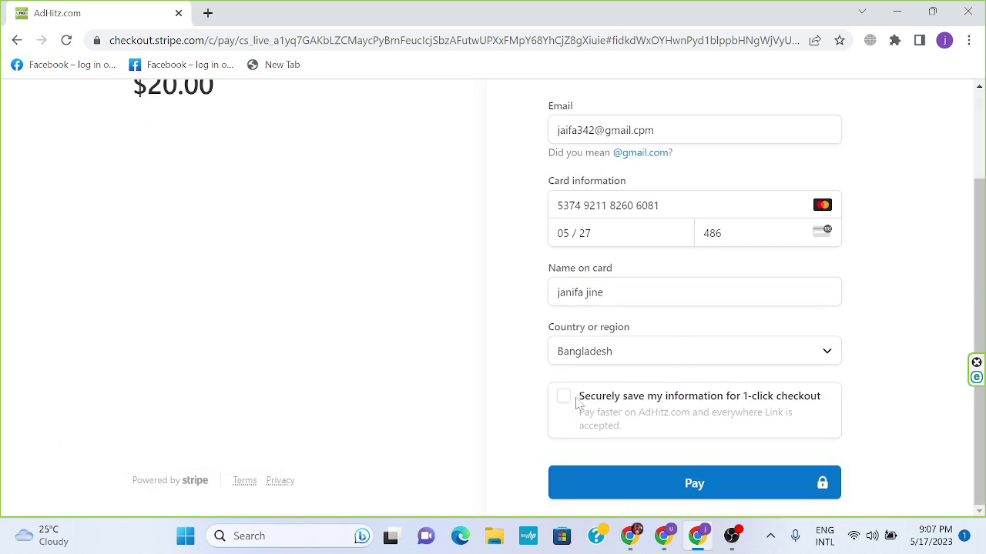
left_click(566, 401)
scroll(666, 439, "down", 1)
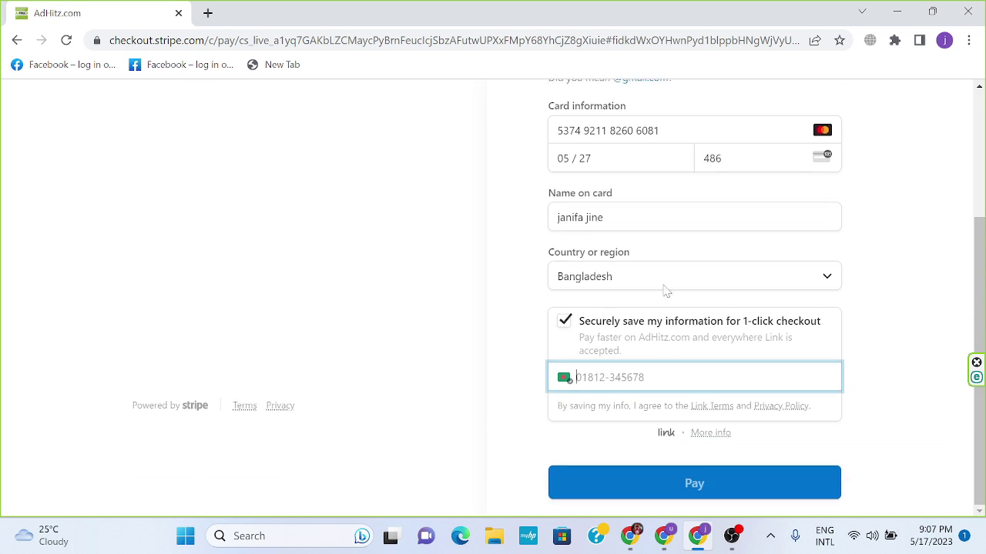
left_click(566, 324)
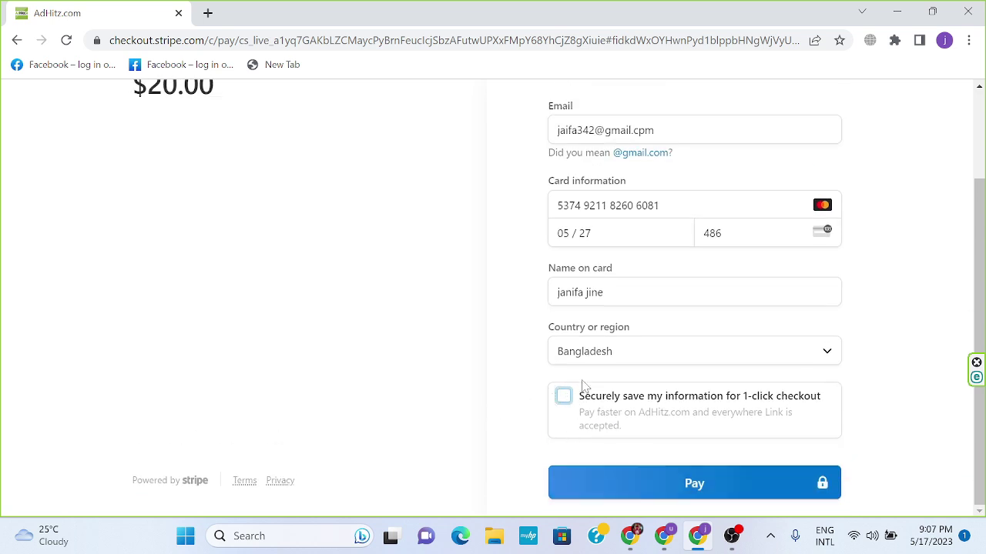
left_click(644, 351)
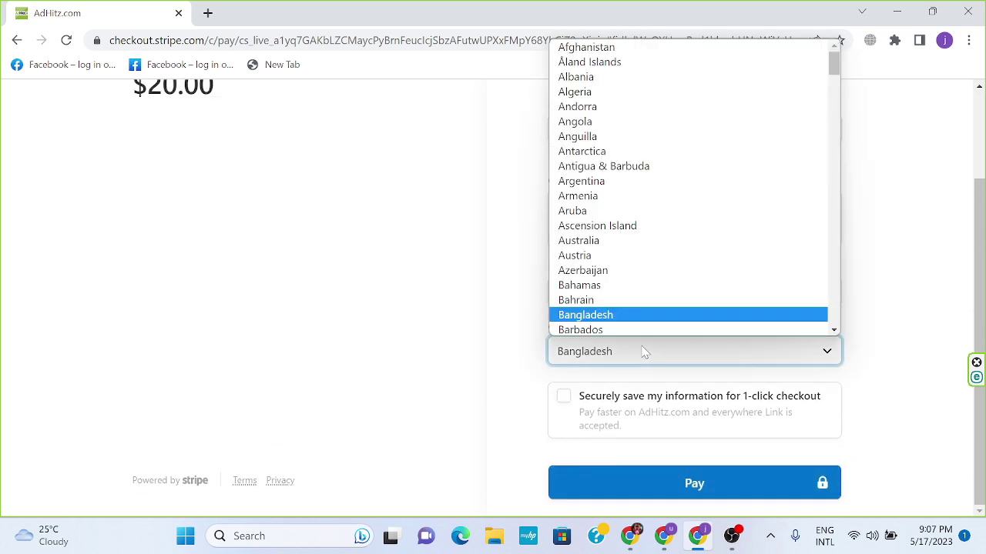
left_click_drag(841, 66, 891, 326)
left_click(640, 167)
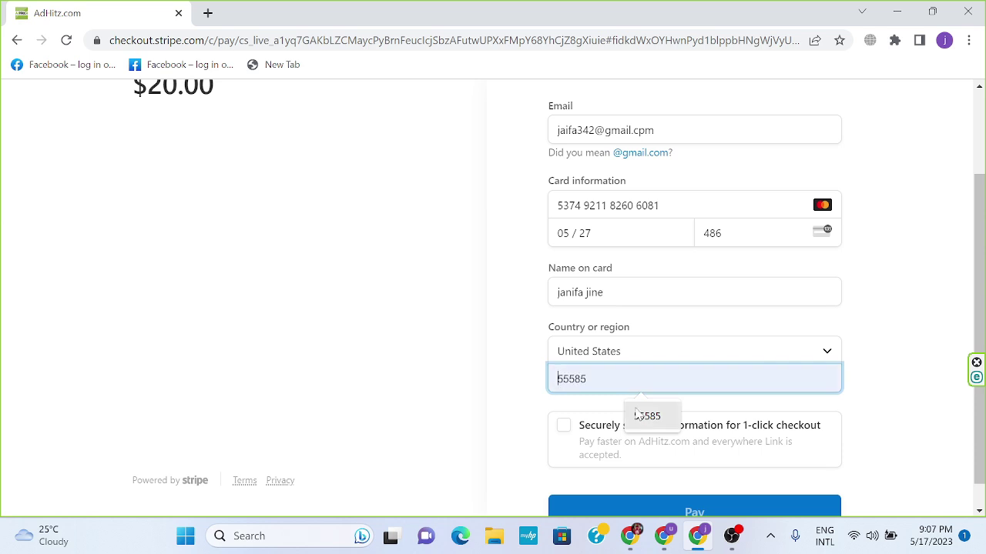
left_click(633, 414)
- Opt in to saving details, enter the phone number, and pay $20.00, declining Chrome's card save
left_click(564, 425)
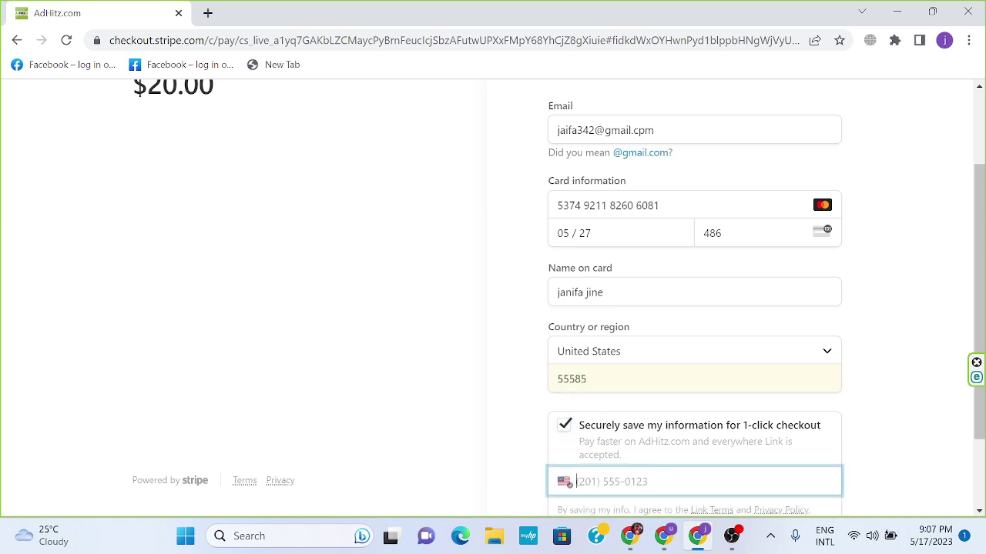
scroll(515, 354, "down", 2)
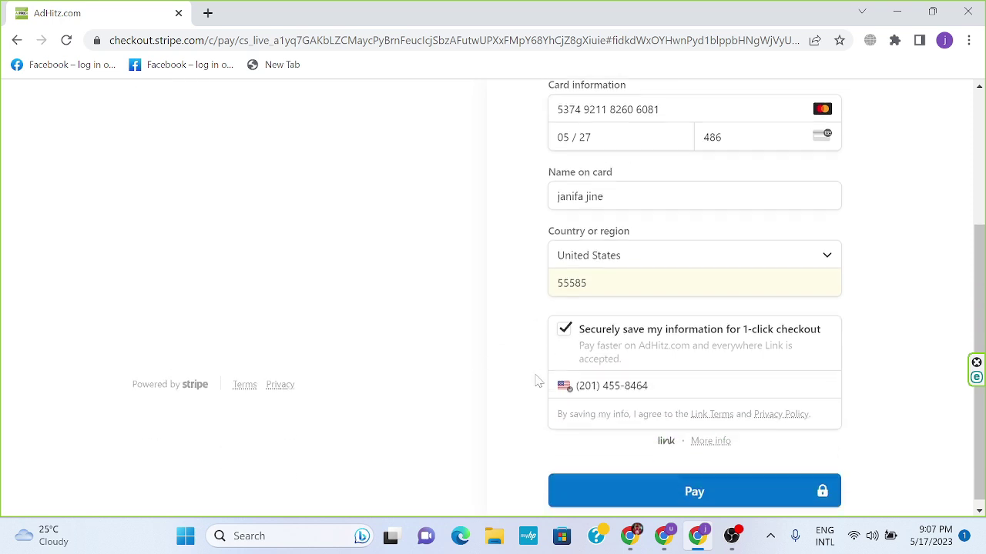
left_click(695, 491)
left_click(798, 229)
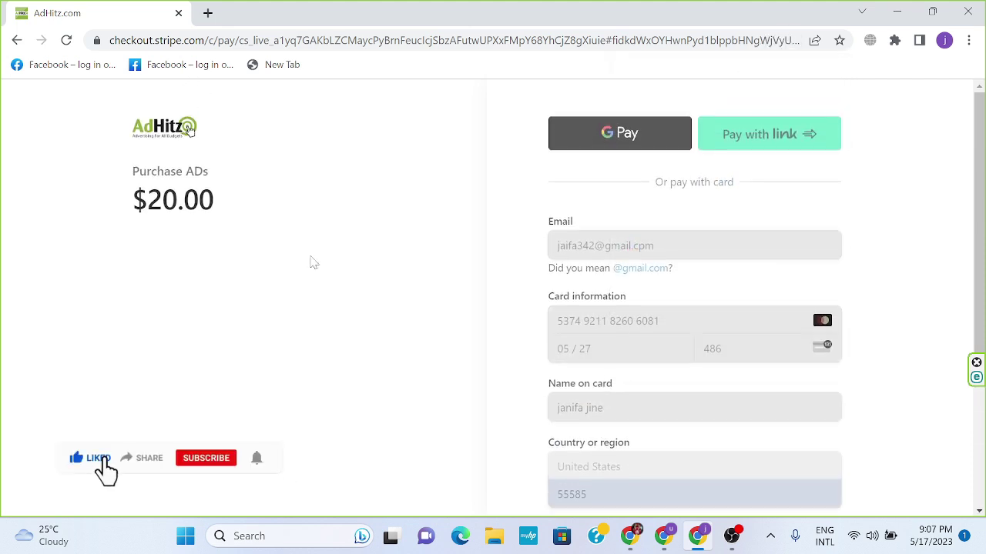
scroll(660, 409, "down", 3)
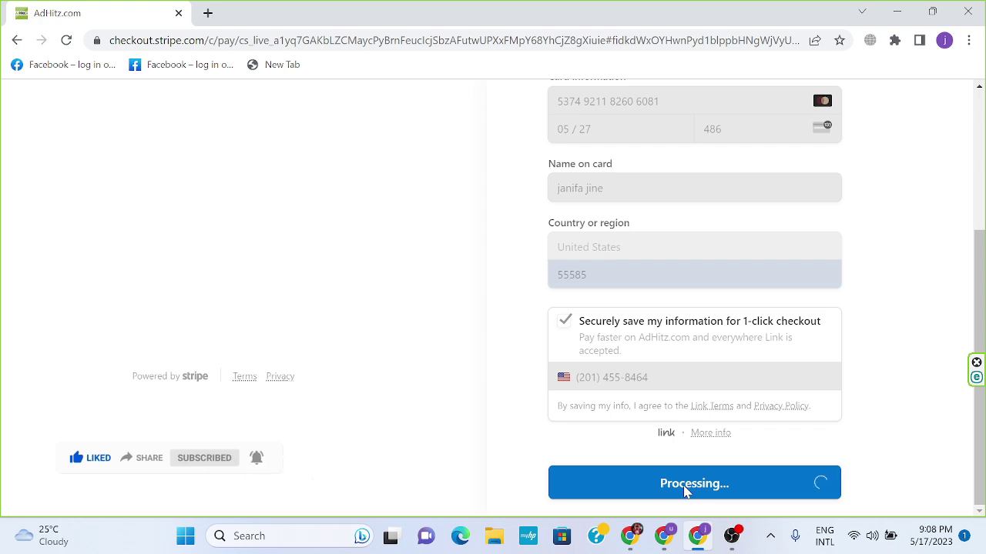
scroll(385, 365, "down", 3)
scroll(385, 365, "up", 3)
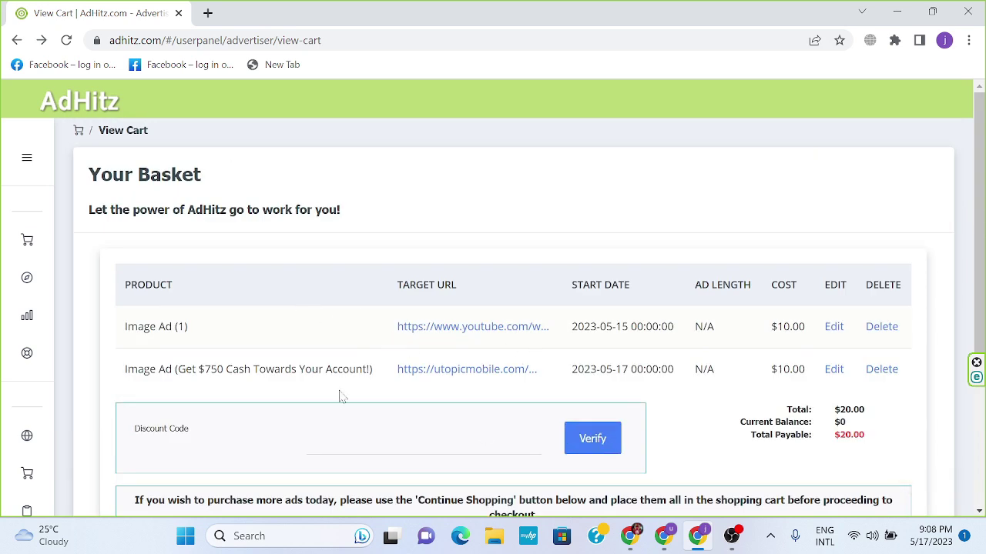
- Bring up CPAGrip's Statistics Overview showing 2421 clicks, 47 leads and $272.14 revenue
left_click(627, 539)
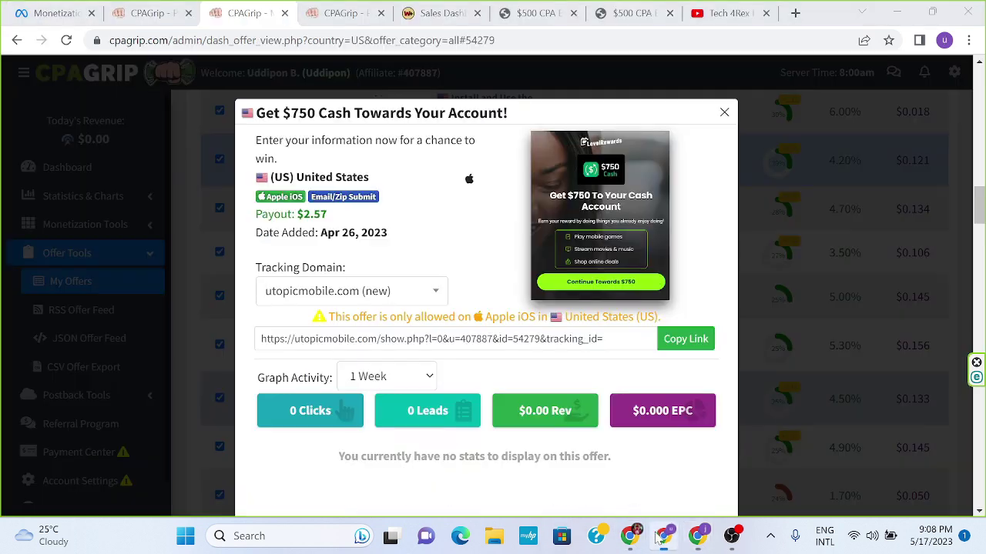
left_click(370, 18)
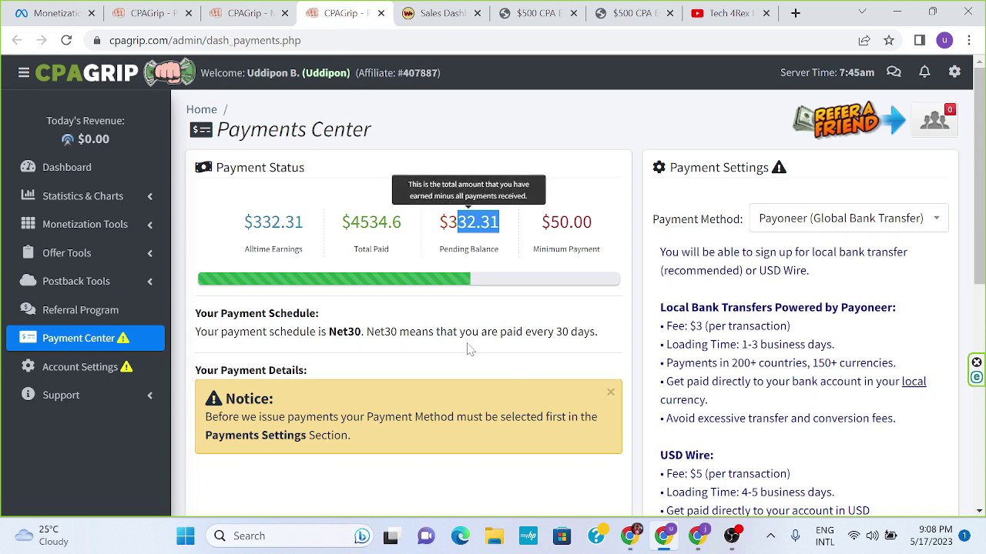
left_click(129, 10)
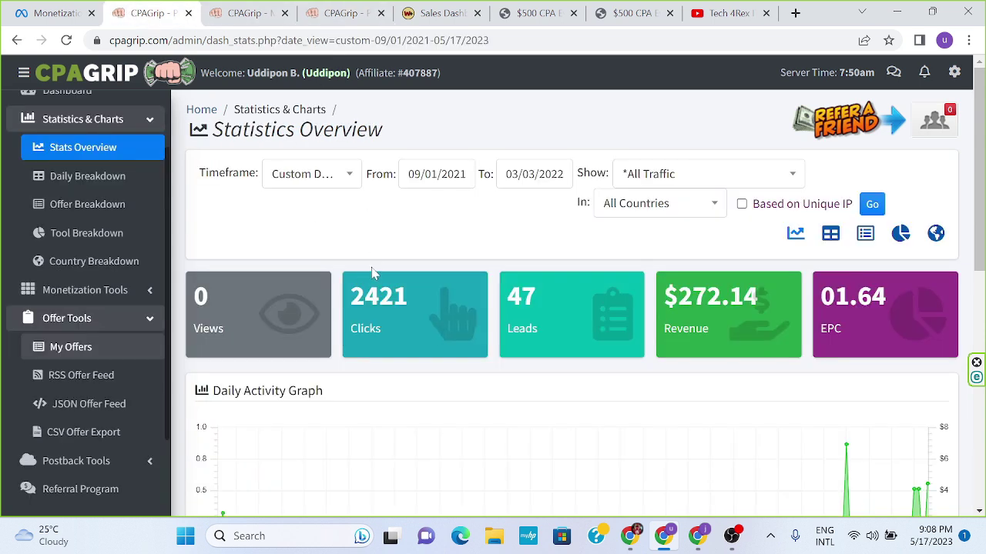